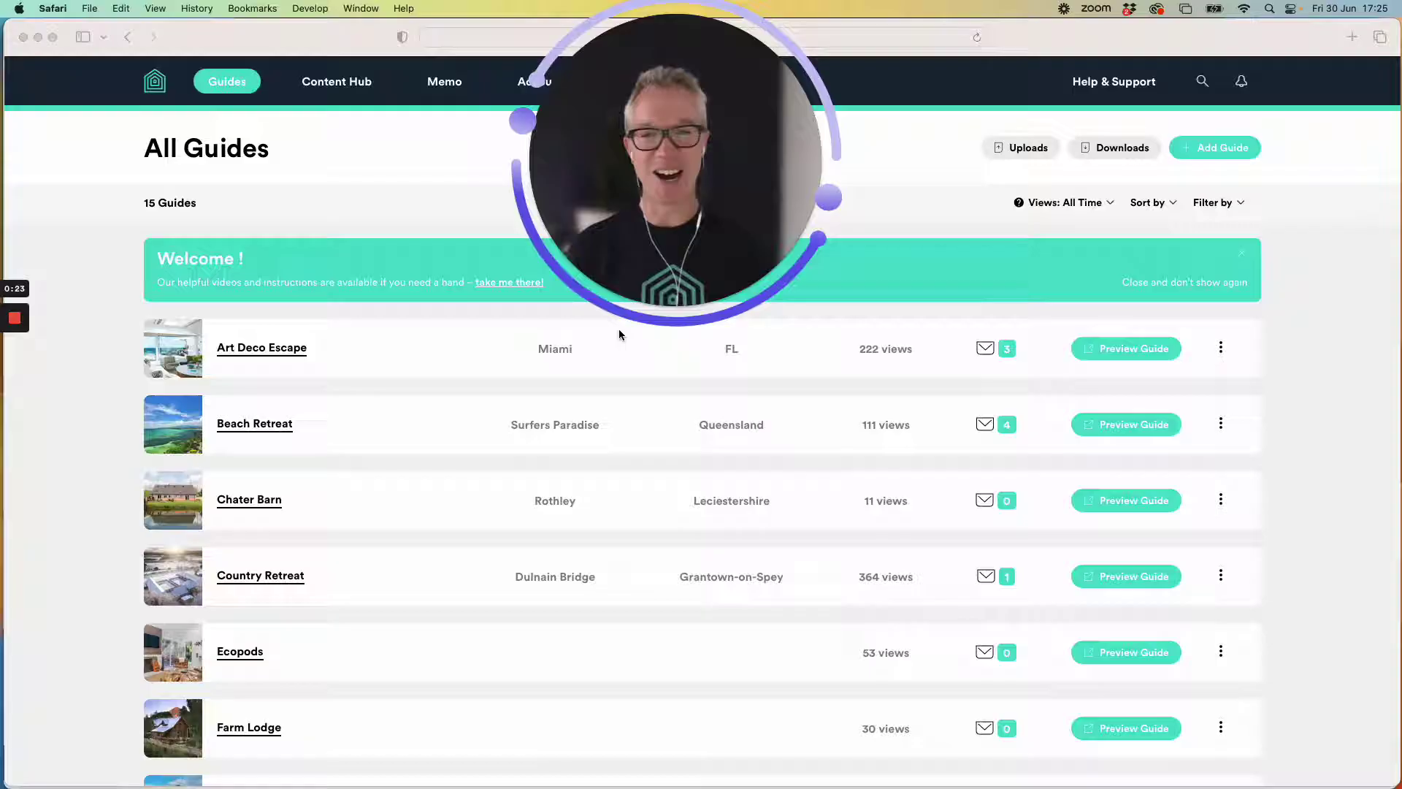
Step: Open the Memo message templates and show the email template types available to add
{"action": "left_click", "coordinate": [627, 307]}
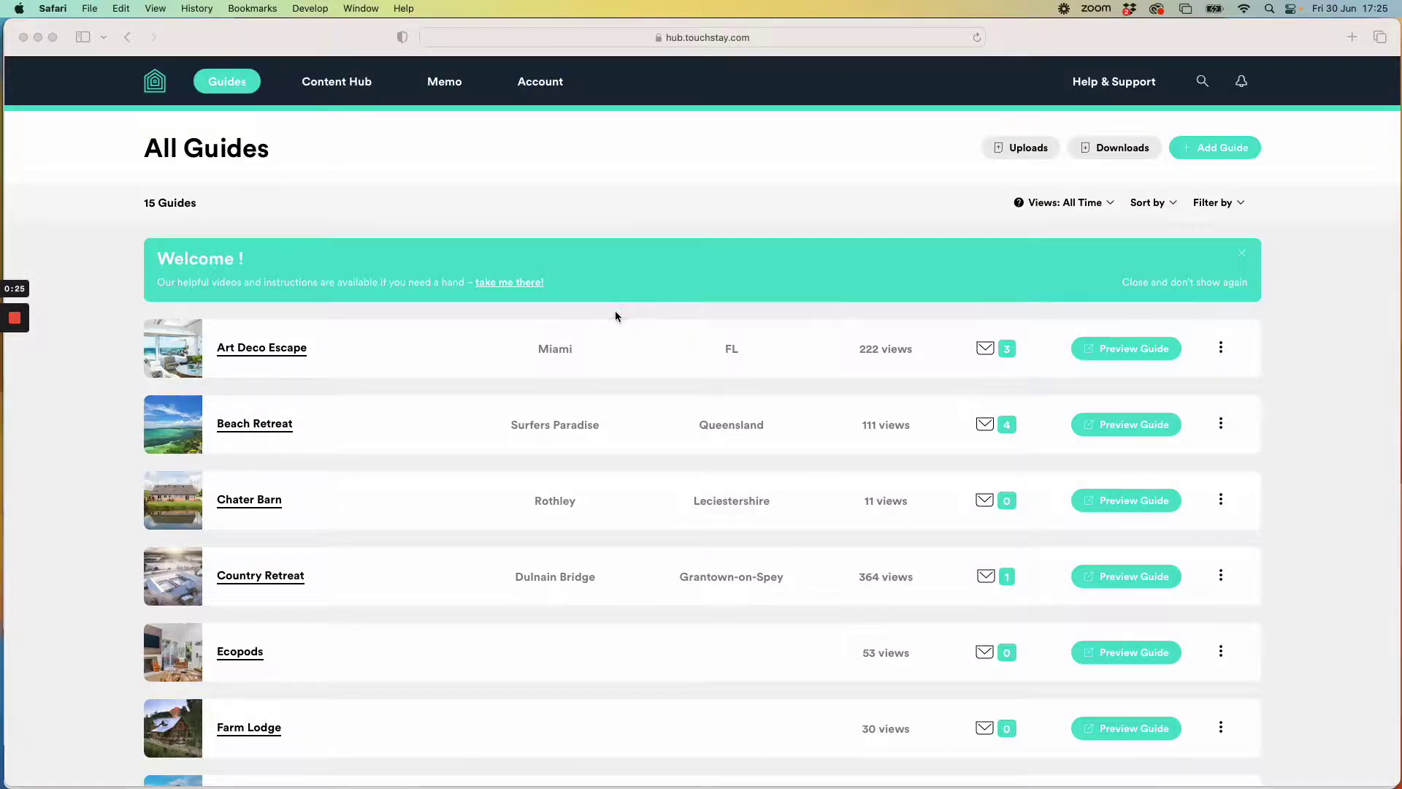
{"action": "left_click", "coordinate": [443, 81]}
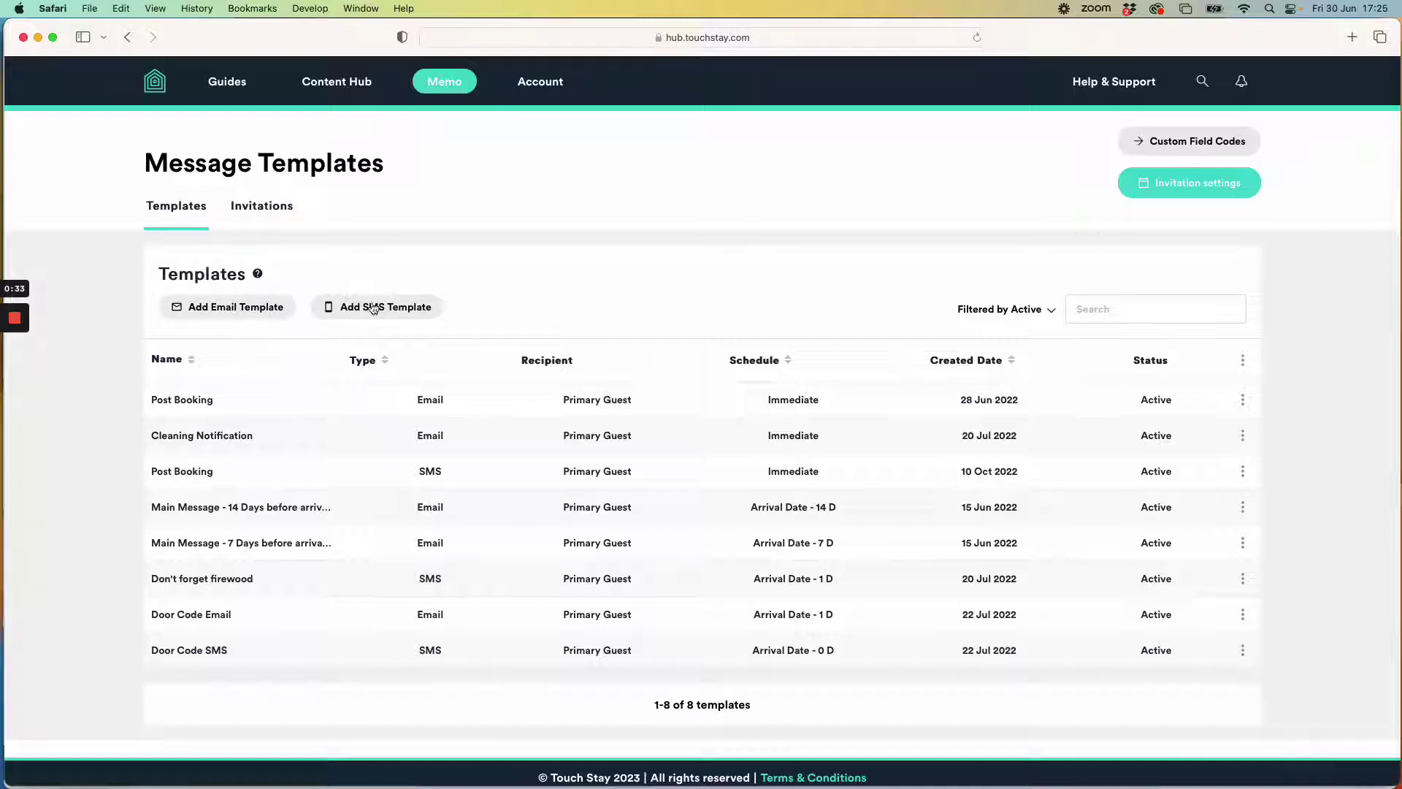
{"action": "left_click", "coordinate": [256, 313]}
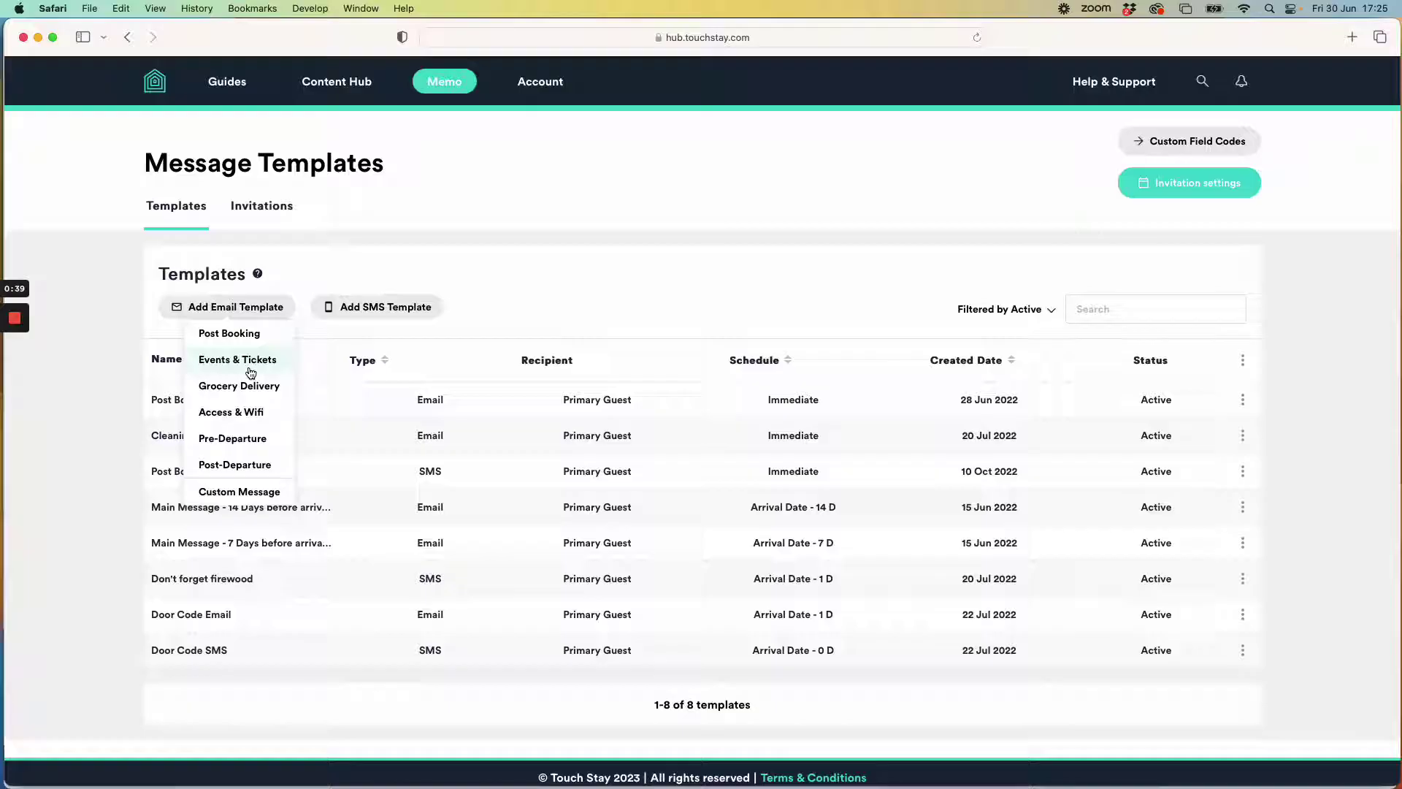
Step: Start a custom email template named '4th July Fireworks', scheduled Immediate, sent when Criteria Met
{"action": "left_click", "coordinate": [249, 495]}
{"action": "left_click", "coordinate": [517, 245]}
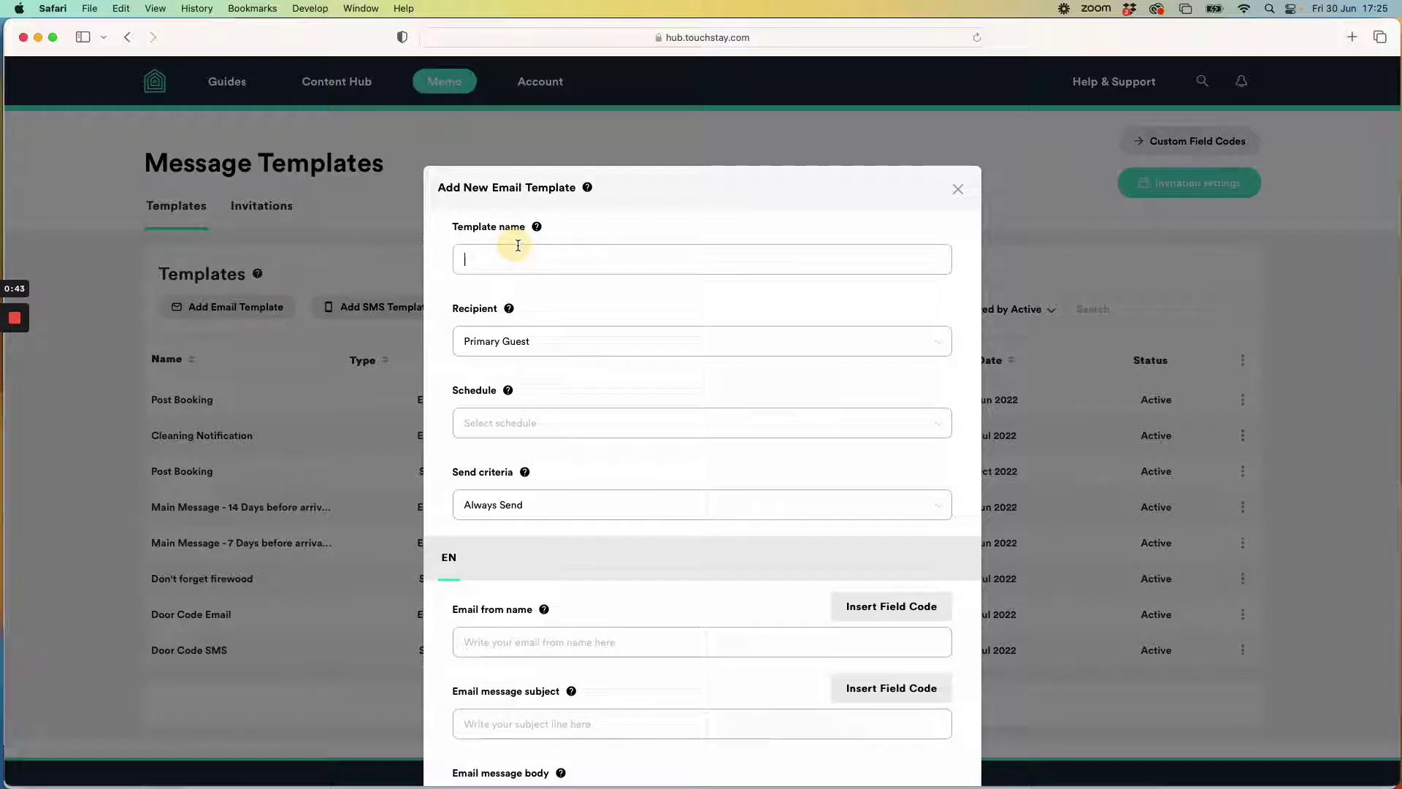
{"action": "type", "text": "4th"}
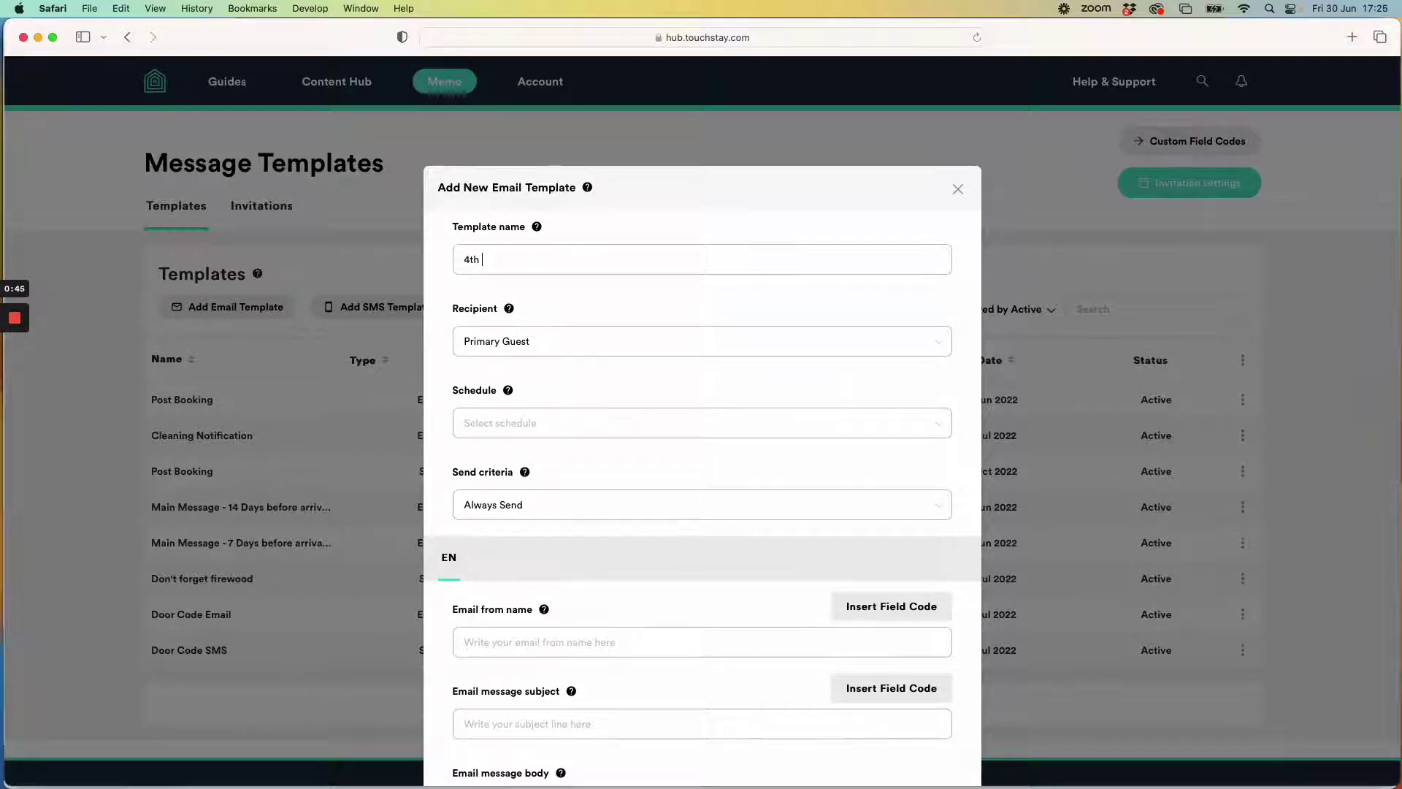
{"action": "type", "text": " July Fireworks"}
{"action": "left_click", "coordinate": [495, 422]}
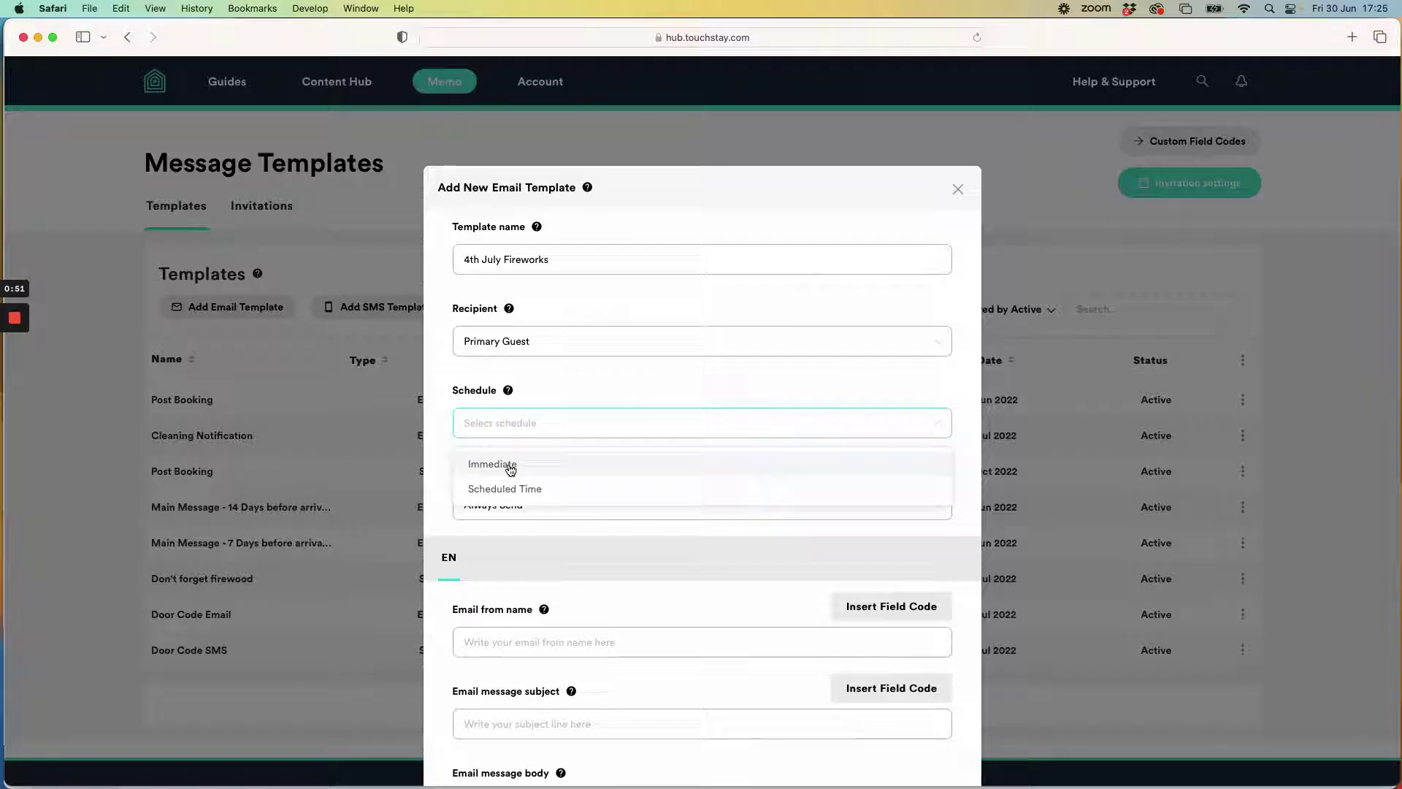
{"action": "left_click", "coordinate": [507, 463]}
{"action": "scroll", "coordinate": [607, 377], "scroll_direction": "down", "scroll_amount": 3}
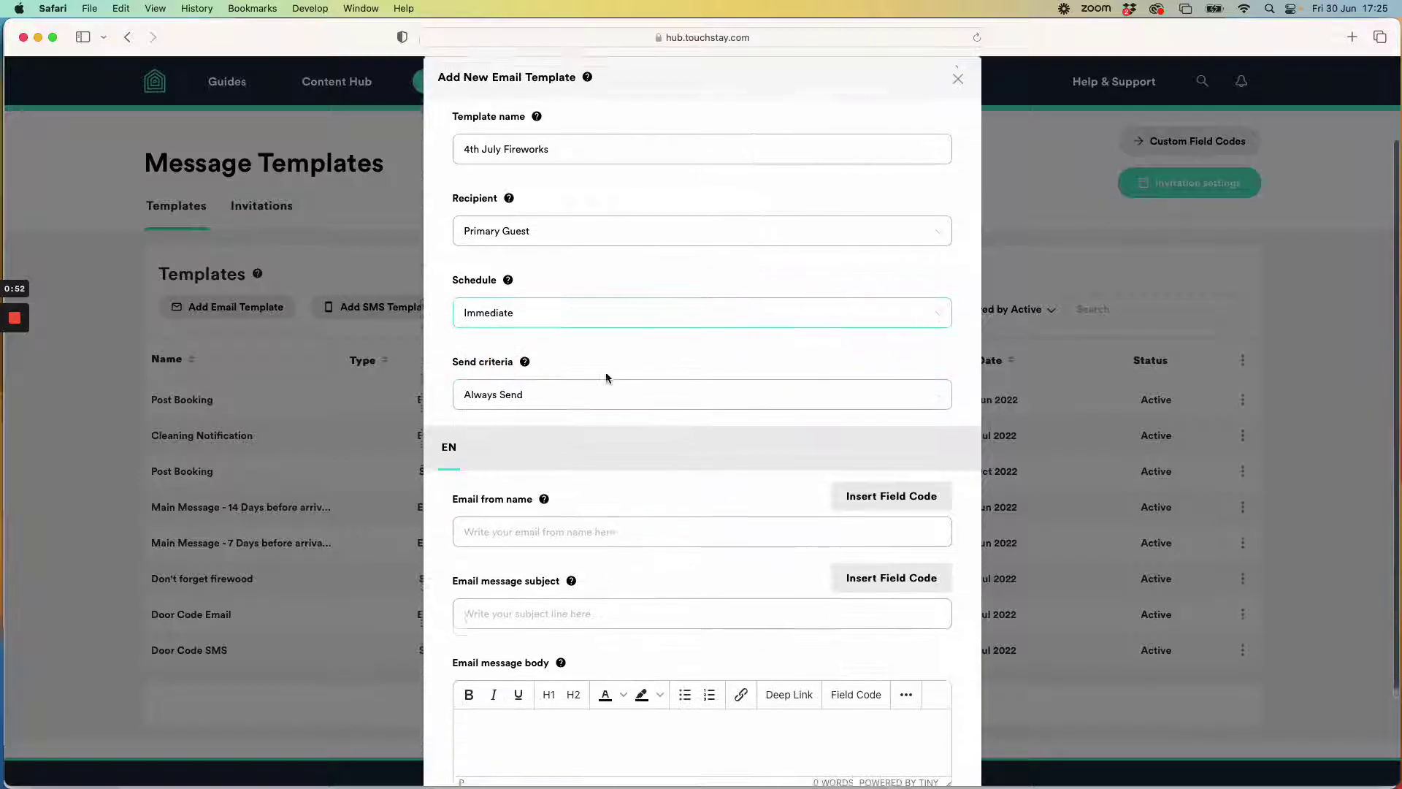
{"action": "left_click", "coordinate": [537, 388]}
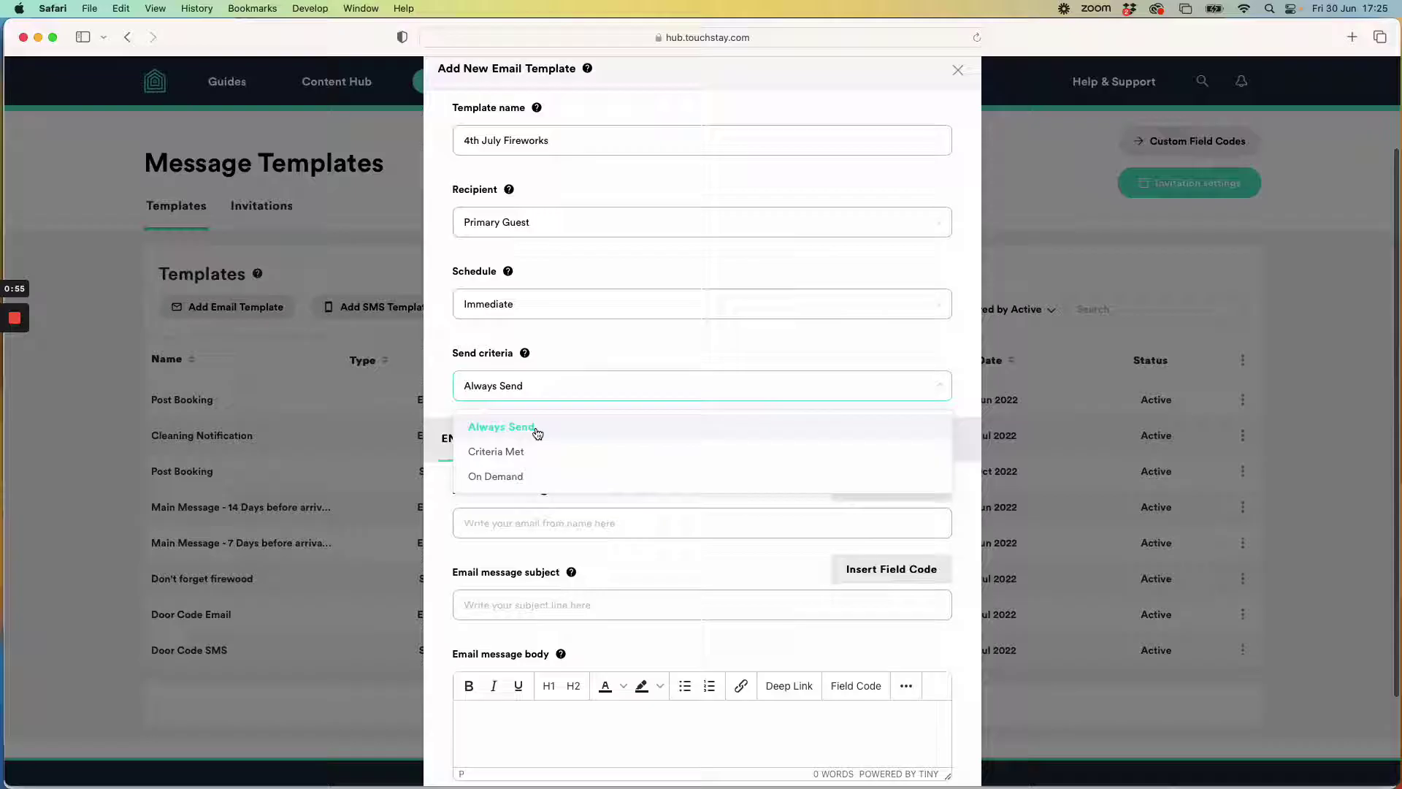
{"action": "left_click", "coordinate": [539, 454]}
Step: Add a criterion requiring arrival_date BEFORE 04 Jul 2023
{"action": "scroll", "coordinate": [569, 431], "scroll_direction": "down", "scroll_amount": 3}
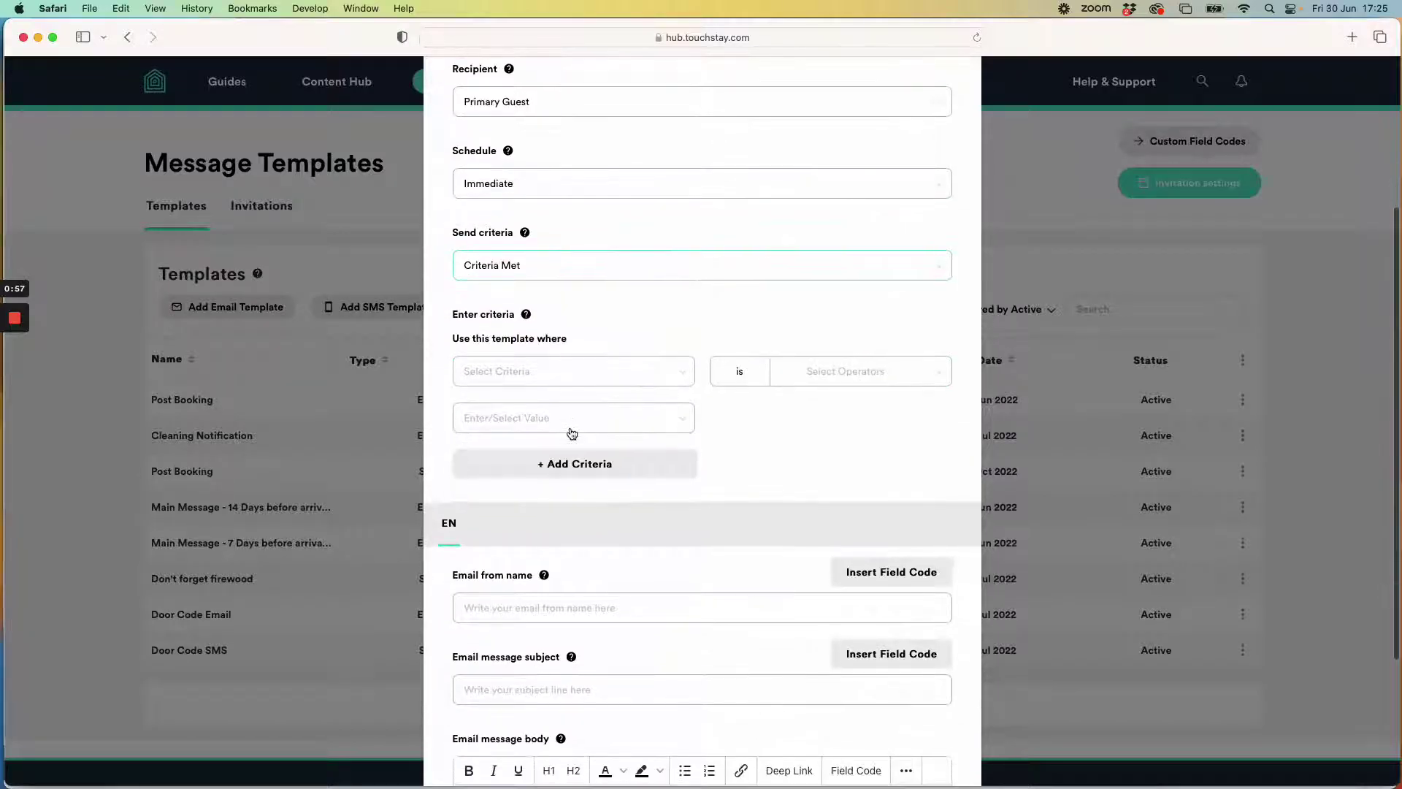
{"action": "left_click", "coordinate": [590, 372]}
{"action": "scroll", "coordinate": [589, 453], "scroll_direction": "down", "scroll_amount": 5}
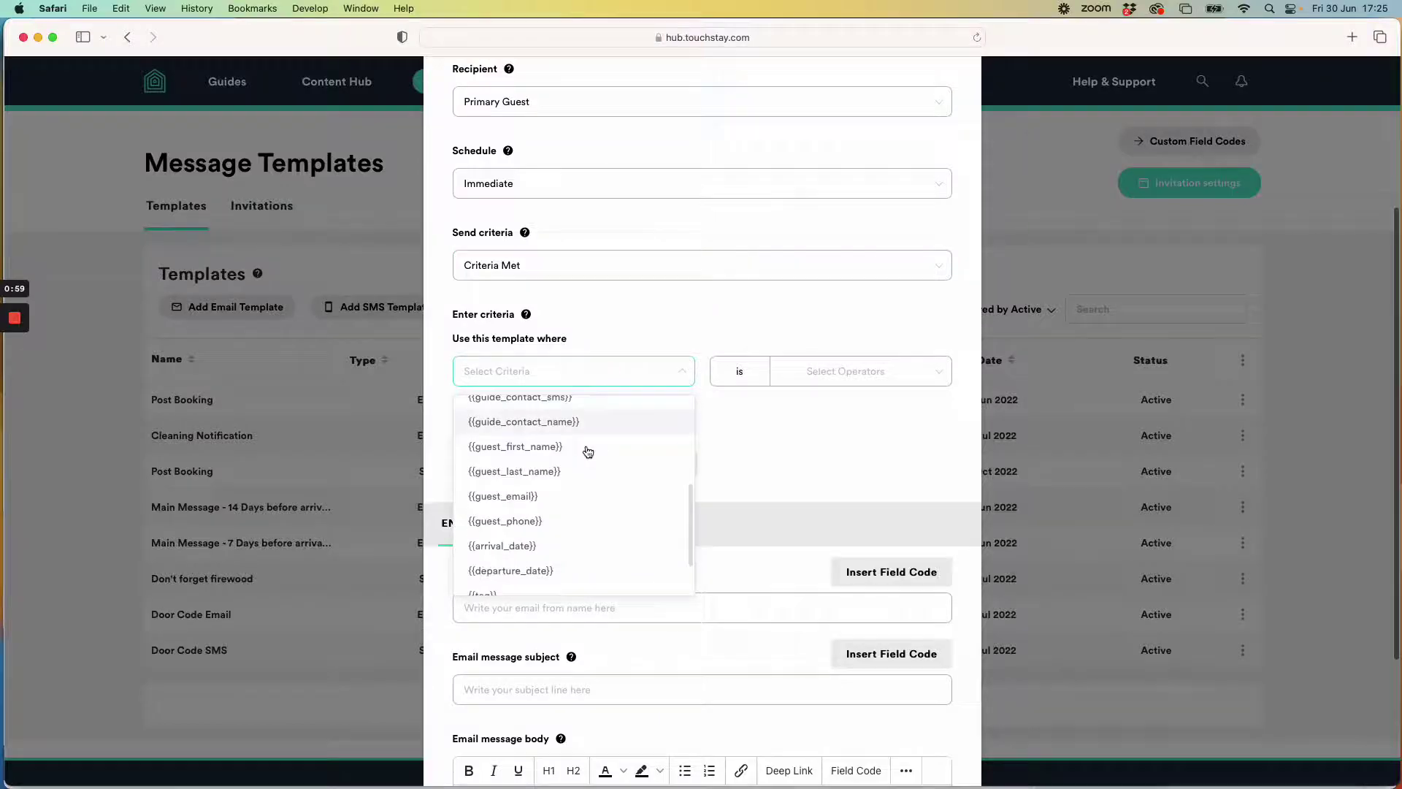
{"action": "left_click", "coordinate": [546, 476]}
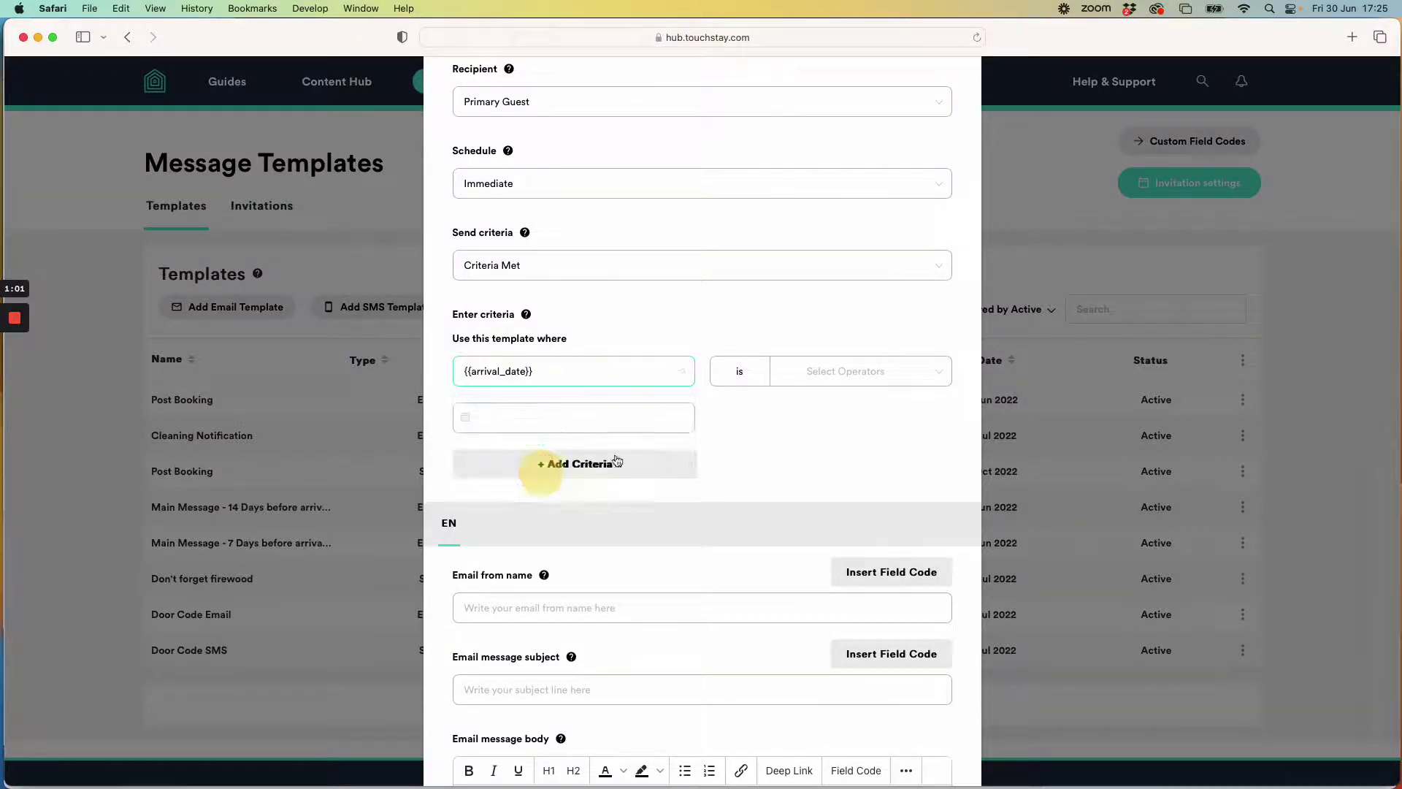
{"action": "left_click", "coordinate": [822, 383]}
{"action": "left_click", "coordinate": [778, 462]}
{"action": "left_click", "coordinate": [599, 417]}
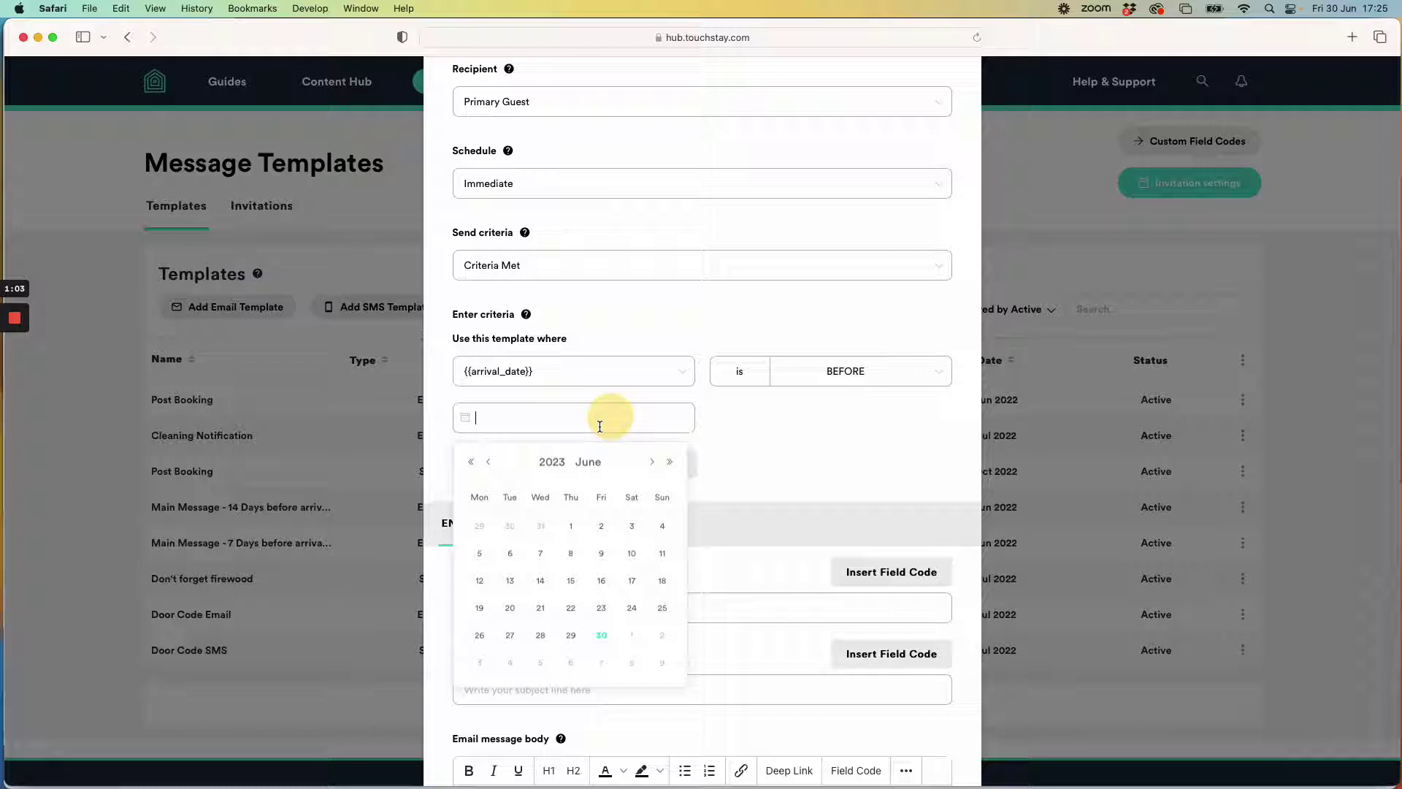
{"action": "left_click", "coordinate": [510, 666]}
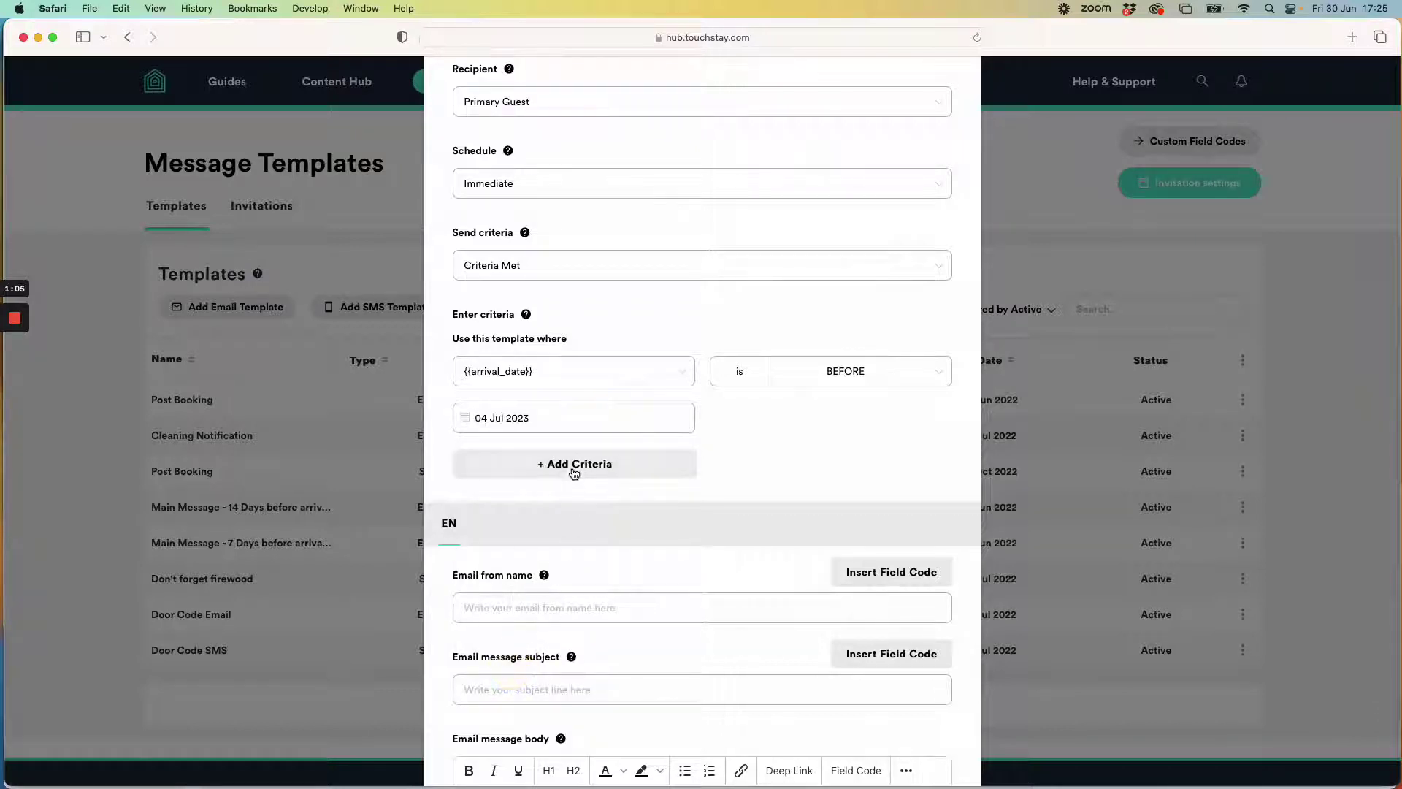
Step: Add a second criterion, joined with AND, requiring departure_date AFTER 04 Jul 2023
{"action": "left_click", "coordinate": [574, 474]}
{"action": "left_click", "coordinate": [558, 474]}
{"action": "left_click", "coordinate": [549, 511]}
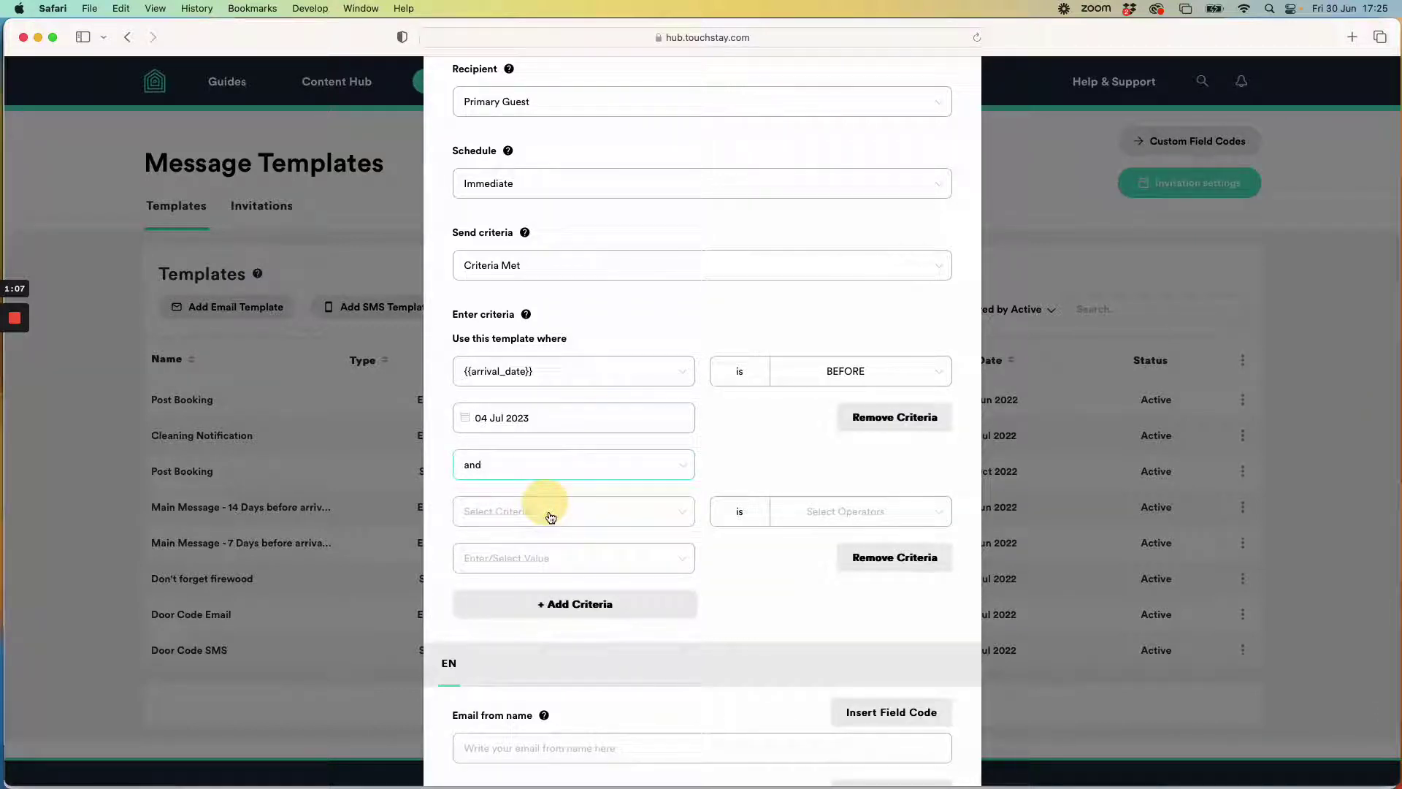
{"action": "left_click", "coordinate": [550, 511]}
{"action": "scroll", "coordinate": [554, 604], "scroll_direction": "up", "scroll_amount": 3}
{"action": "left_click", "coordinate": [551, 646]}
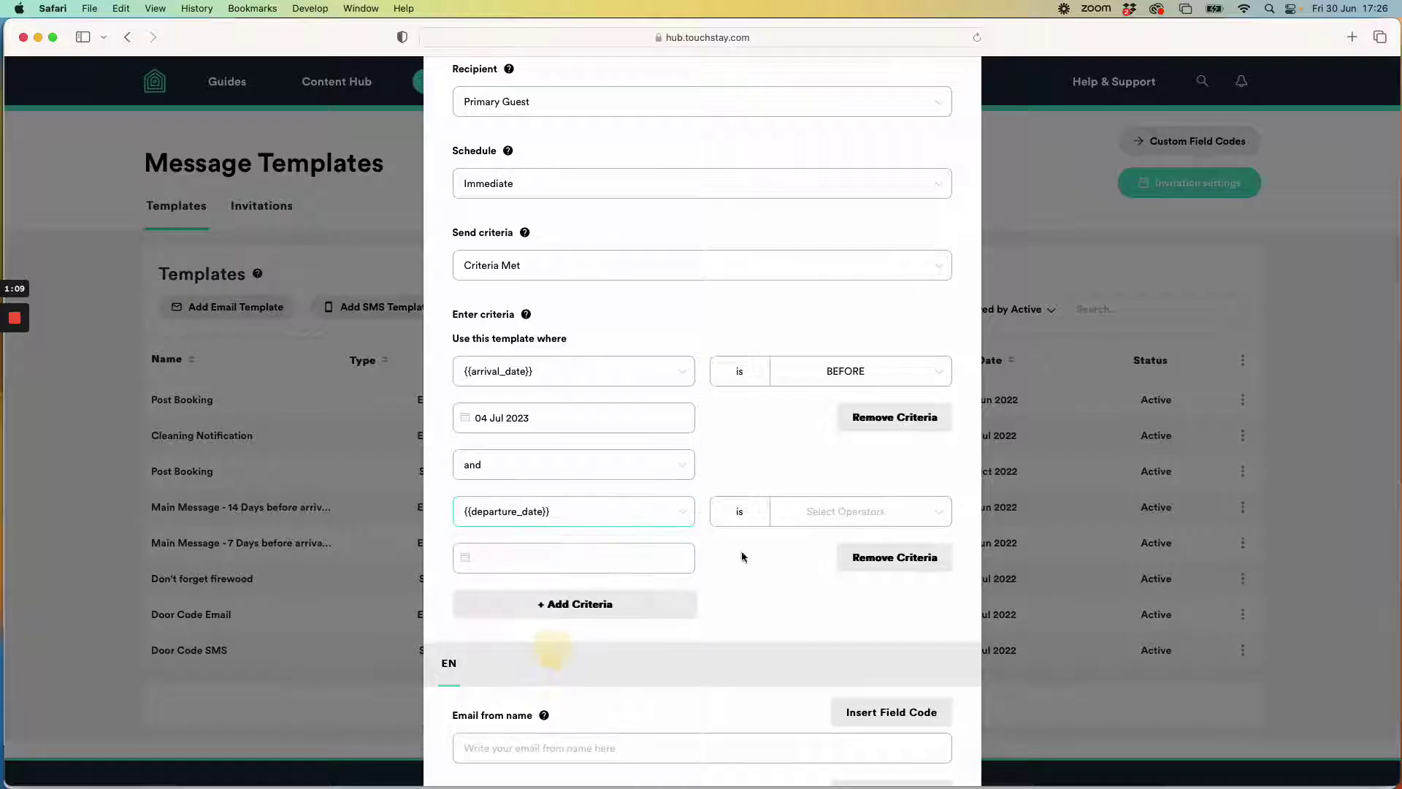
{"action": "left_click", "coordinate": [804, 511]}
{"action": "left_click", "coordinate": [785, 597]}
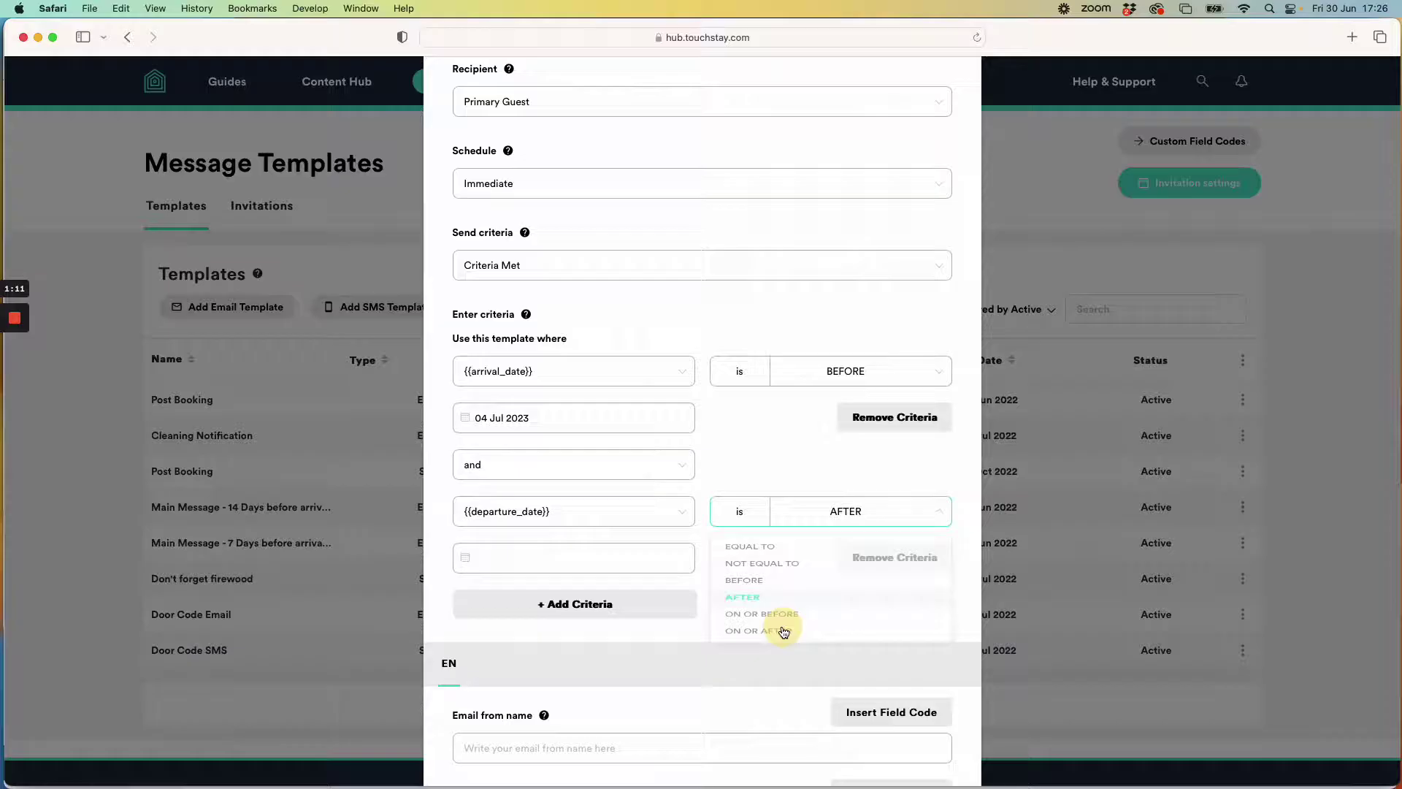
{"action": "left_click", "coordinate": [641, 558]}
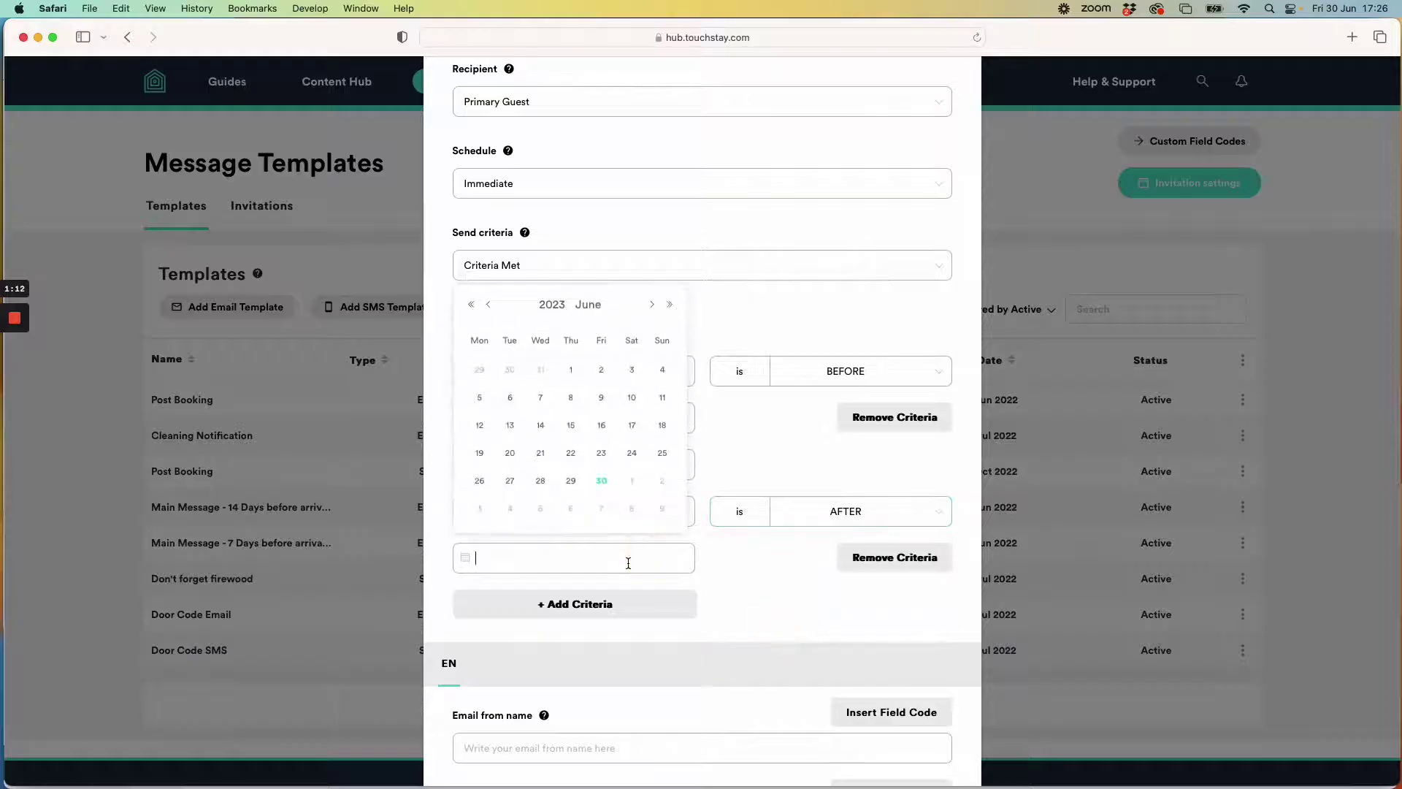
{"action": "left_click", "coordinate": [511, 512]}
{"action": "scroll", "coordinate": [751, 450], "scroll_direction": "down", "scroll_amount": 1}
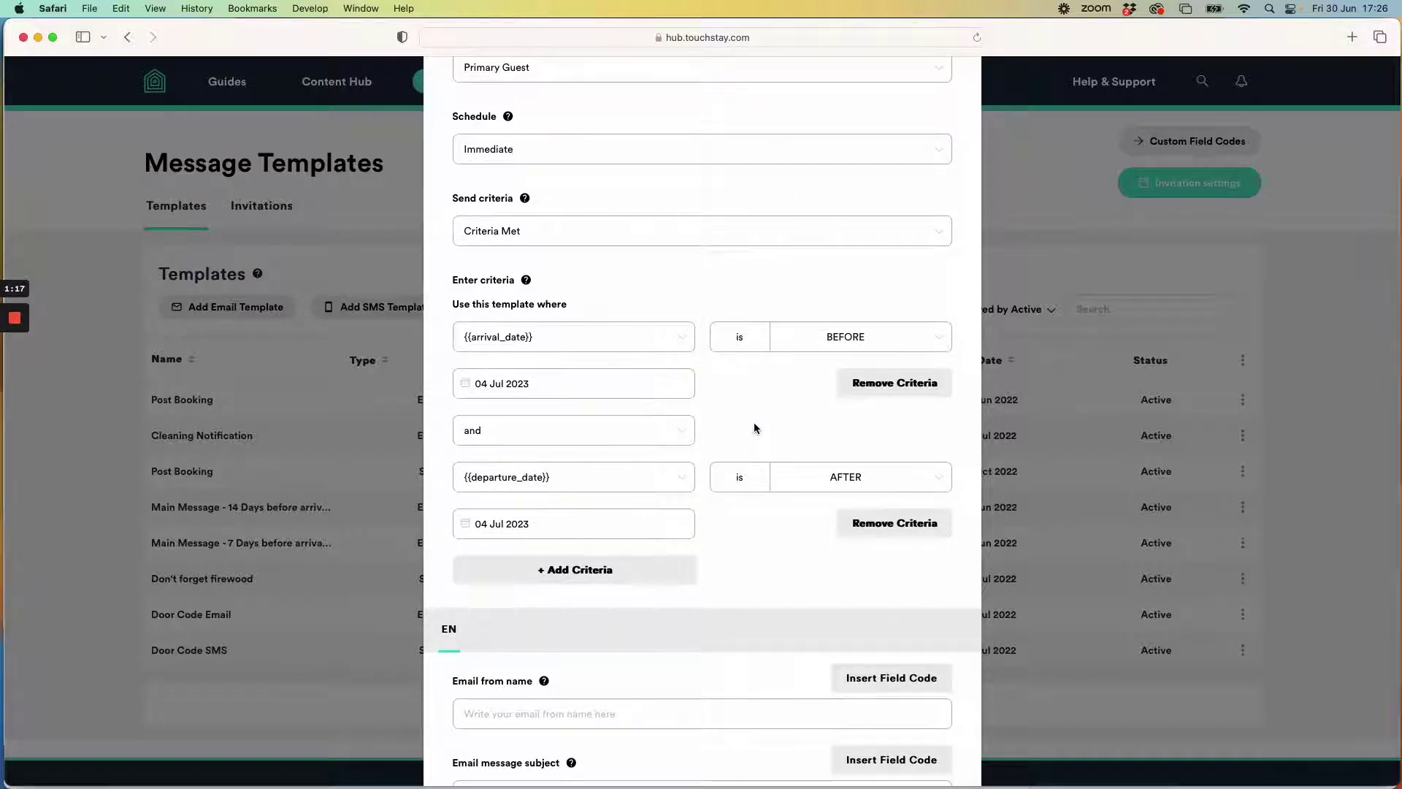
{"action": "scroll", "coordinate": [754, 428], "scroll_direction": "down", "scroll_amount": 6}
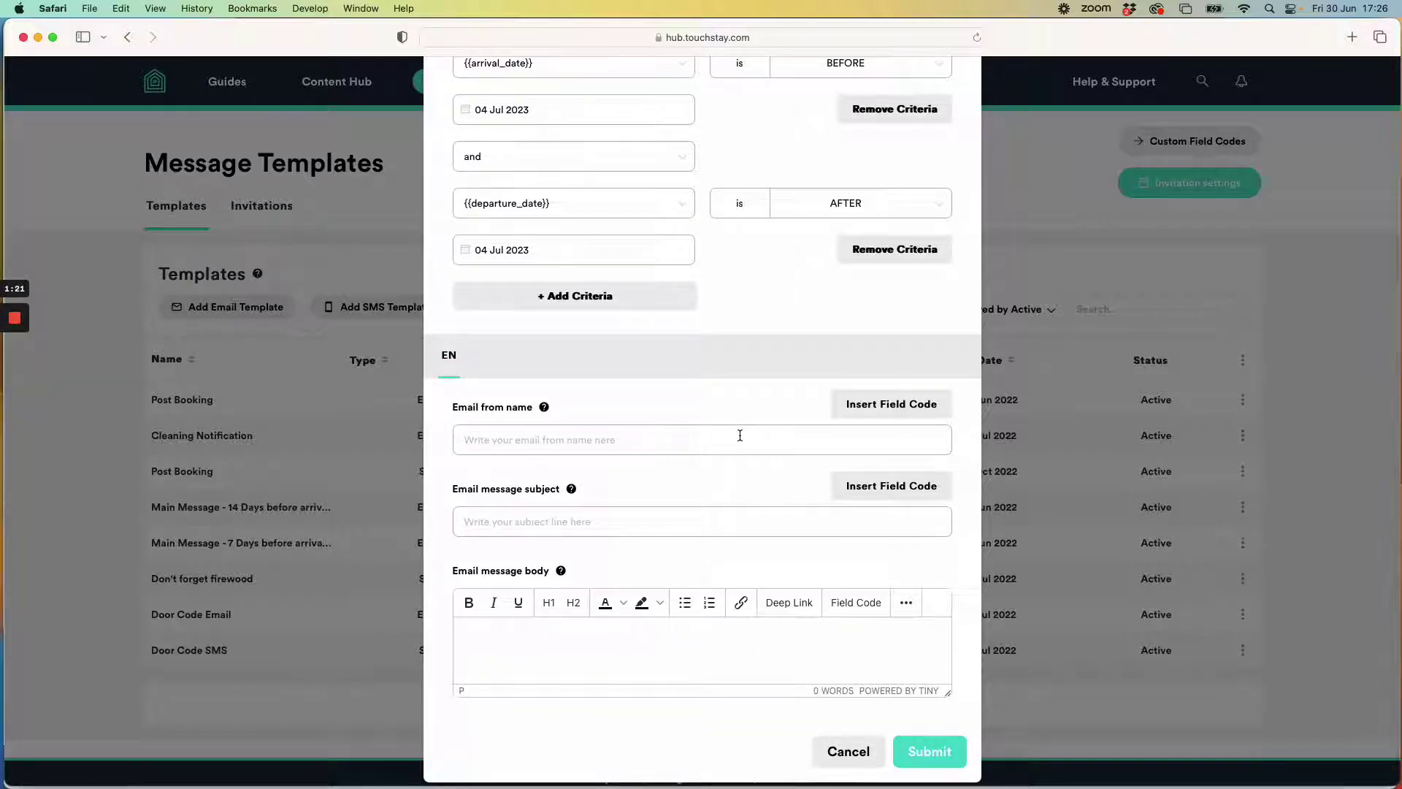
Step: Set the Email from name to the host's name followed by <{{guide_contact_email}}
{"action": "left_click", "coordinate": [738, 438]}
{"action": "type", "text": "Andy McNulty"}
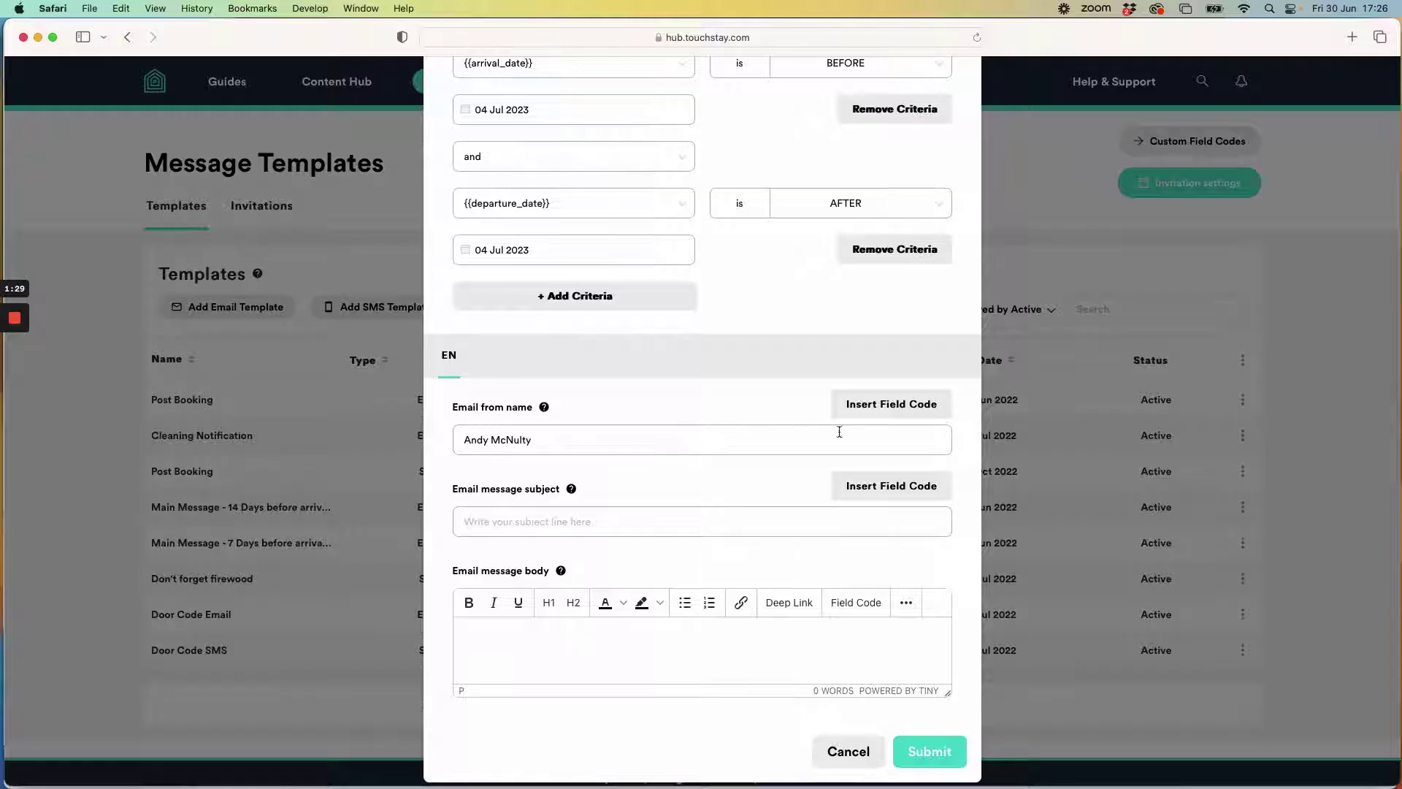
{"action": "left_click", "coordinate": [884, 413]}
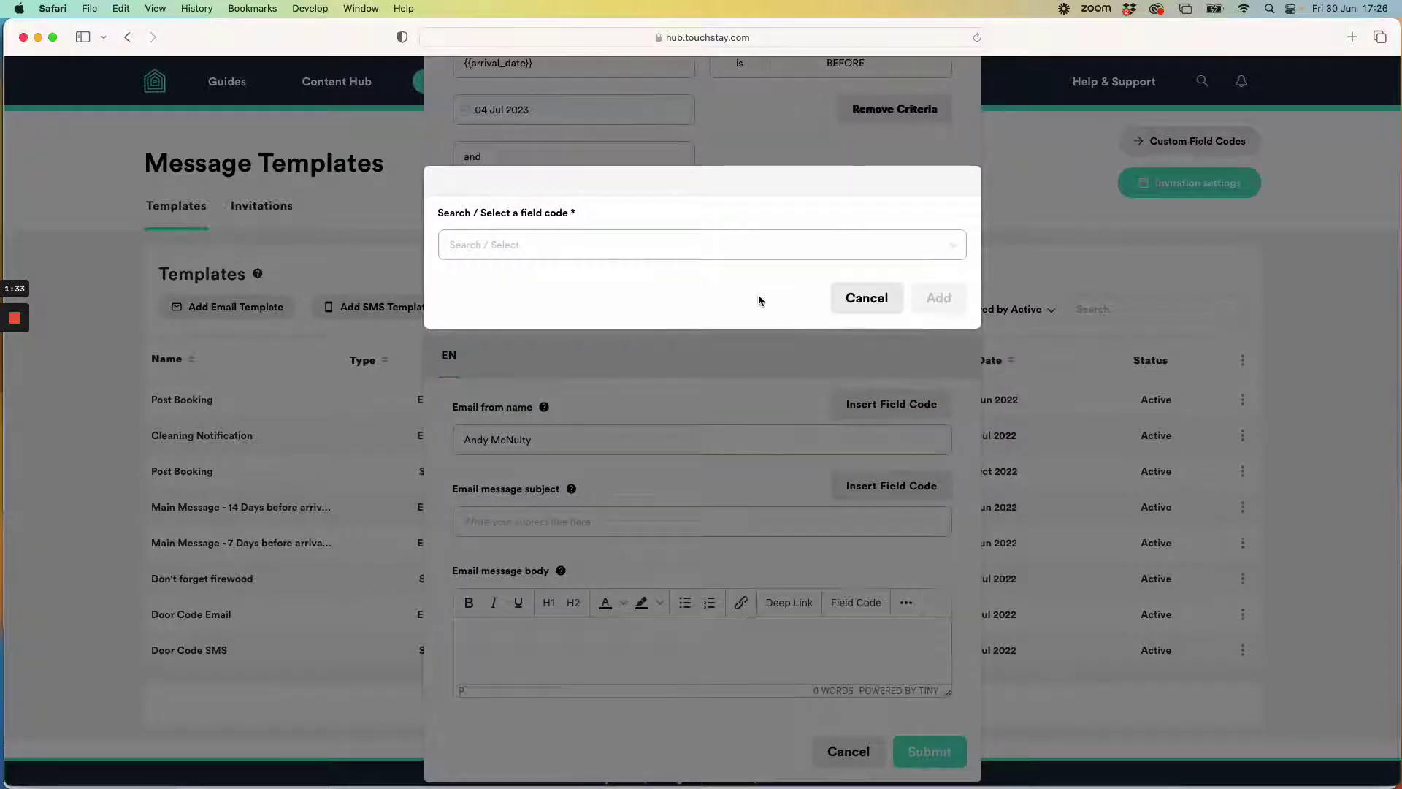
{"action": "left_click", "coordinate": [746, 256]}
{"action": "scroll", "coordinate": [626, 410], "scroll_direction": "down", "scroll_amount": 3}
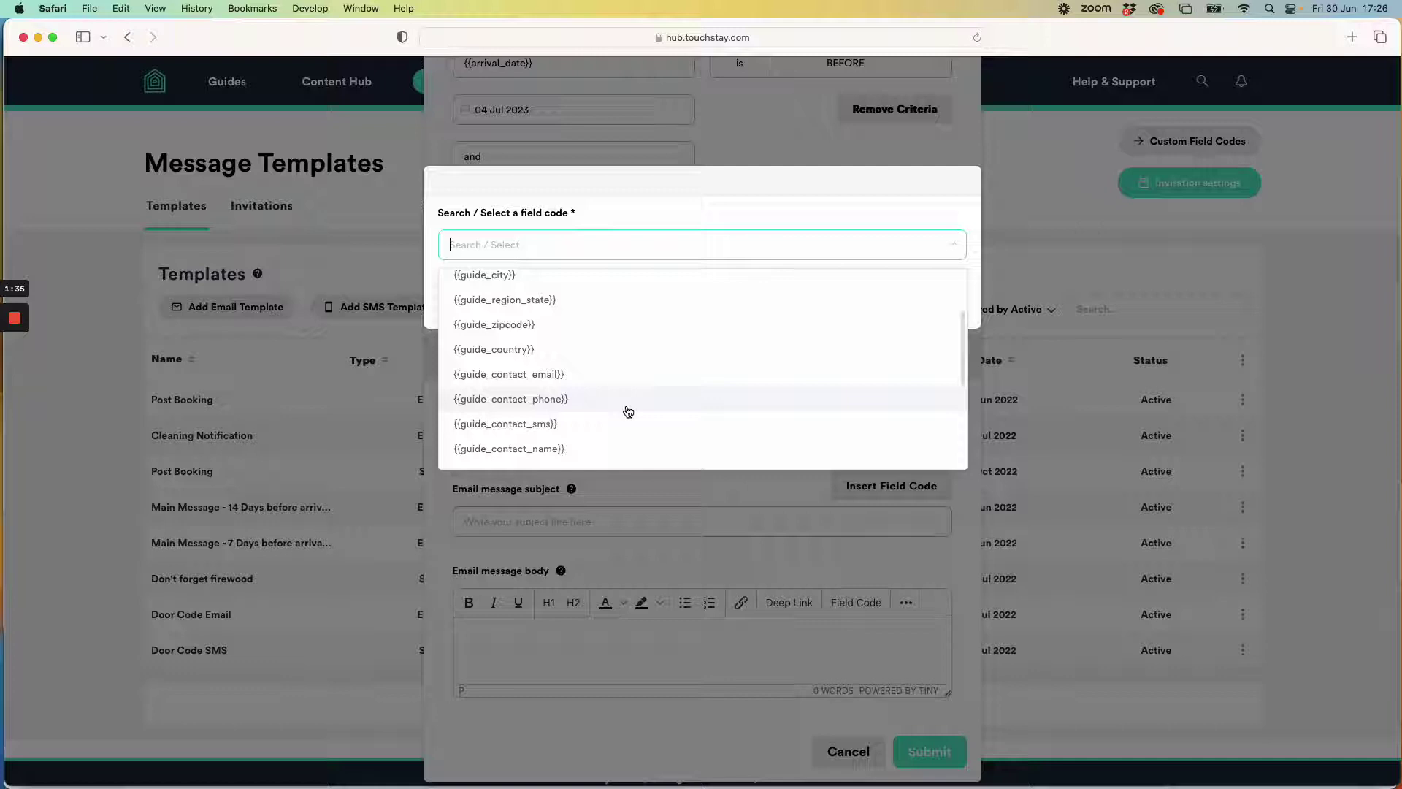
{"action": "left_click", "coordinate": [606, 360]}
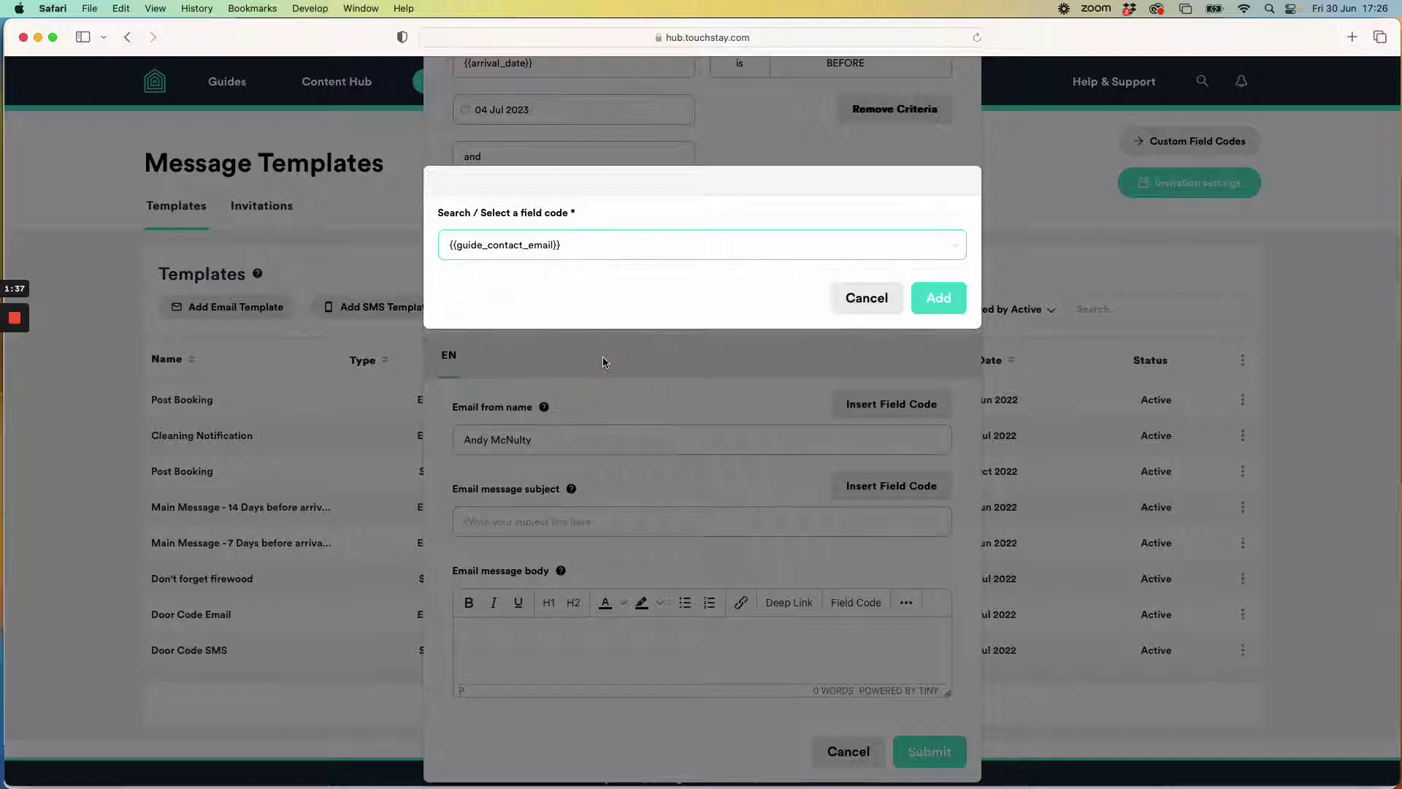
{"action": "left_click", "coordinate": [939, 298]}
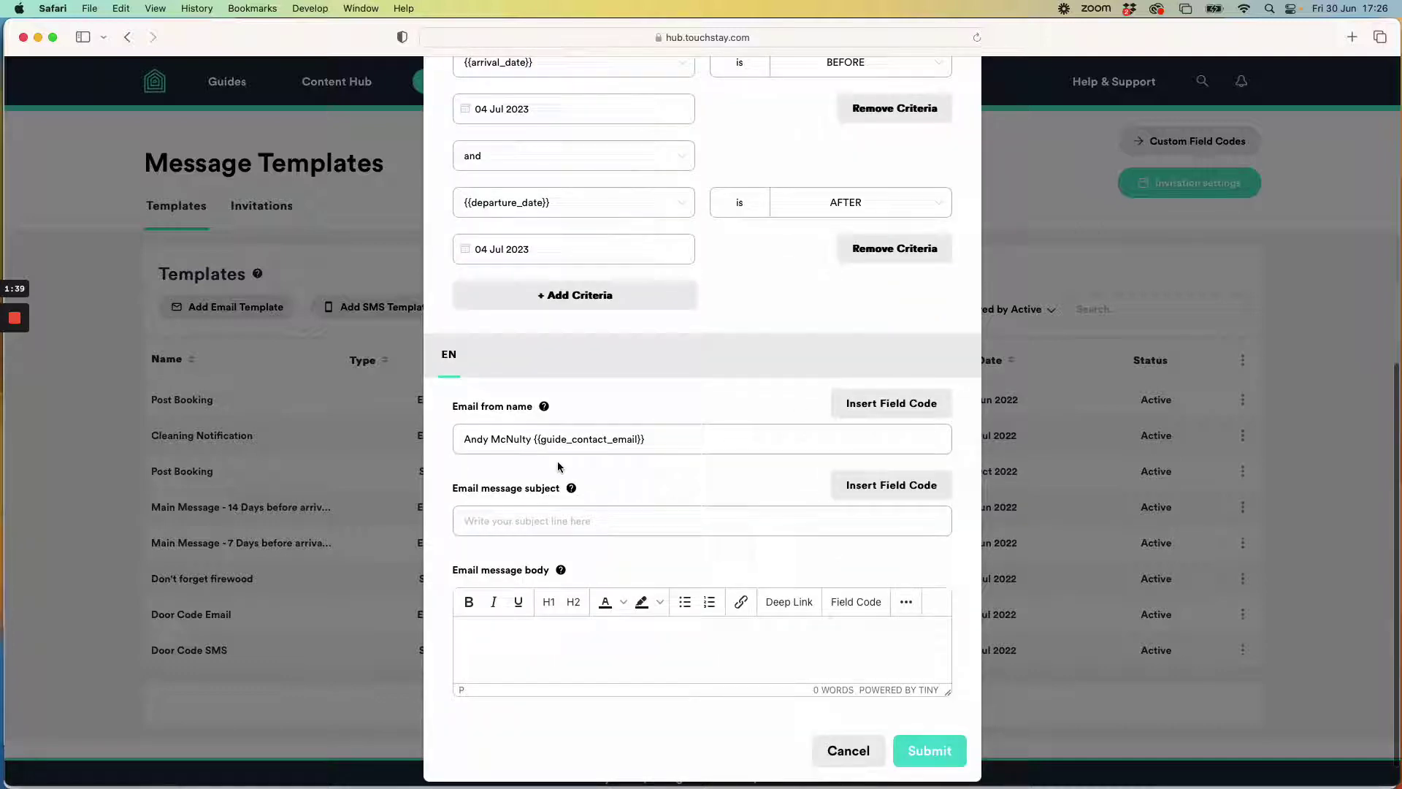
{"action": "left_click", "coordinate": [536, 439]}
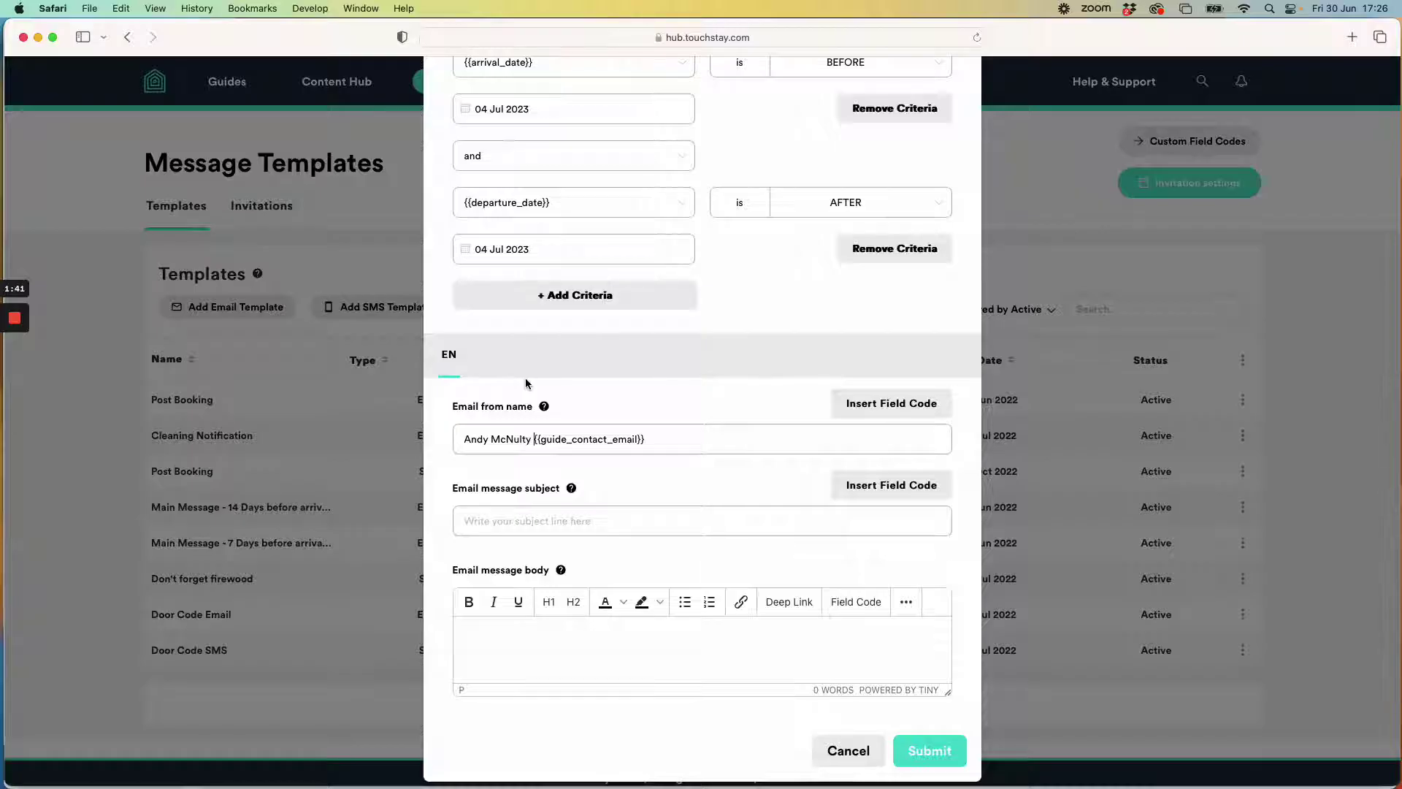
{"action": "type", "text": "<"}
{"action": "left_click", "coordinate": [683, 439]}
Step: Enter the subject '4th July Fireworks Party' and enlarge the body editor
{"action": "left_click", "coordinate": [647, 522]}
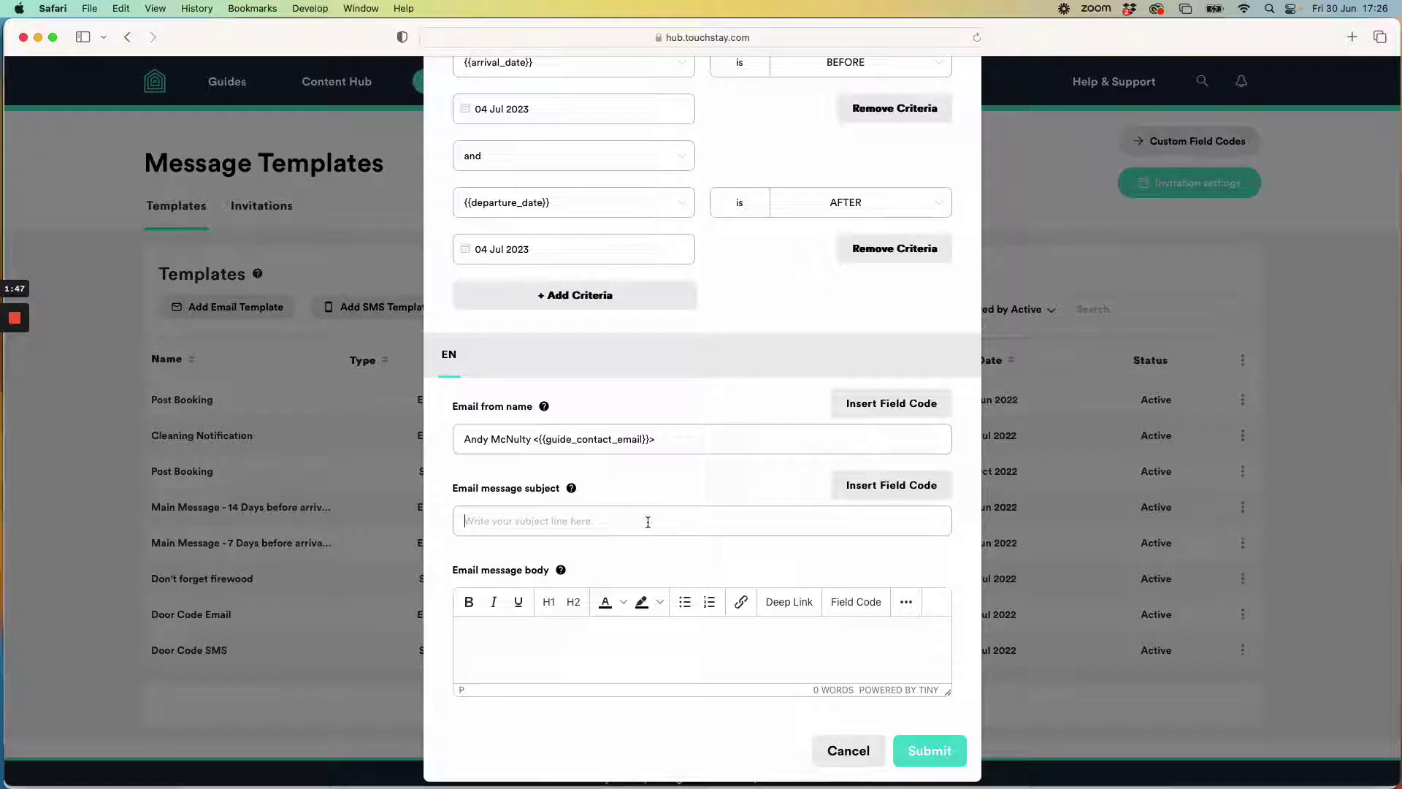
{"action": "type", "text": "4th July Firew"}
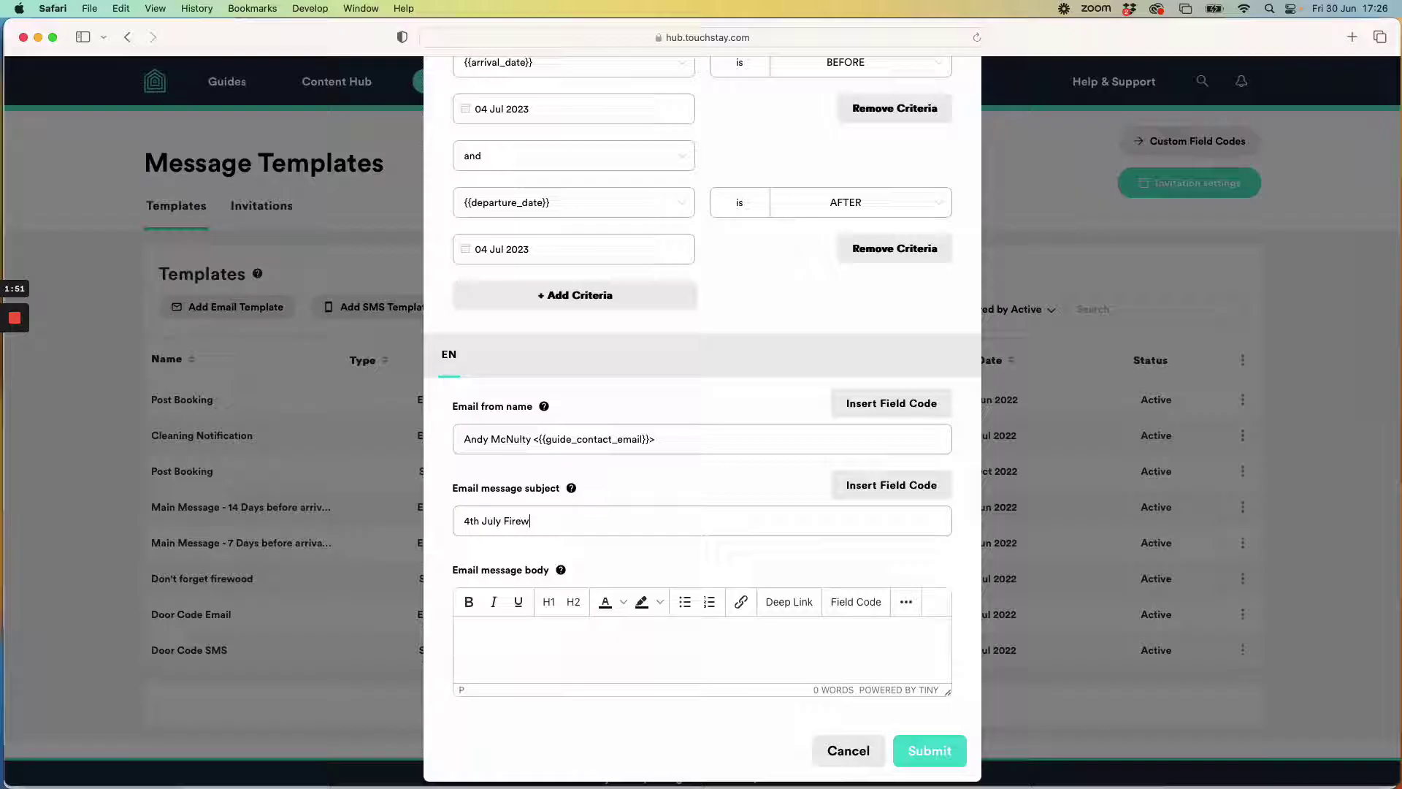
{"action": "type", "text": "orks Party"}
{"action": "left_click_drag", "start_coordinate": [945, 691], "coordinate": [958, 734]}
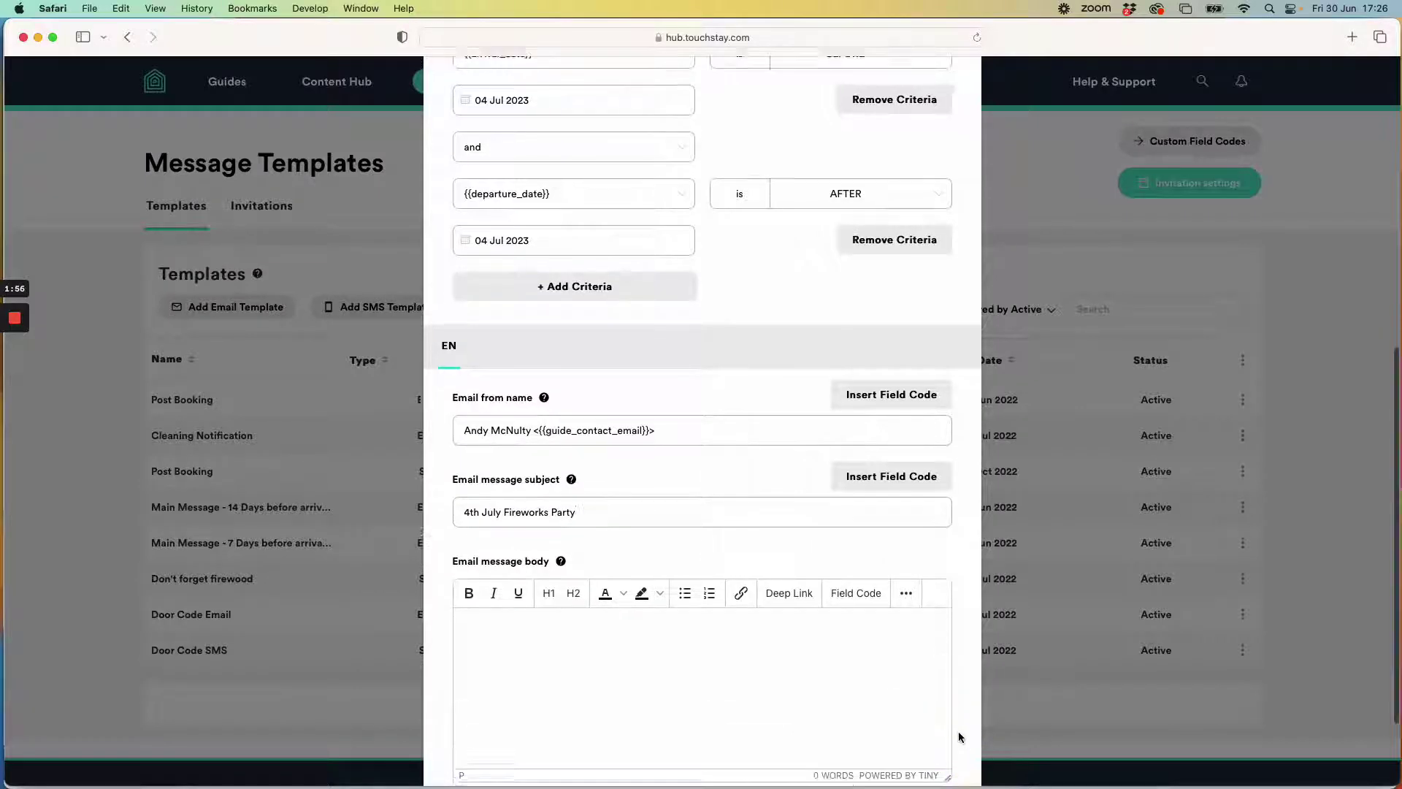
{"action": "scroll", "coordinate": [739, 567], "scroll_direction": "down", "scroll_amount": 3}
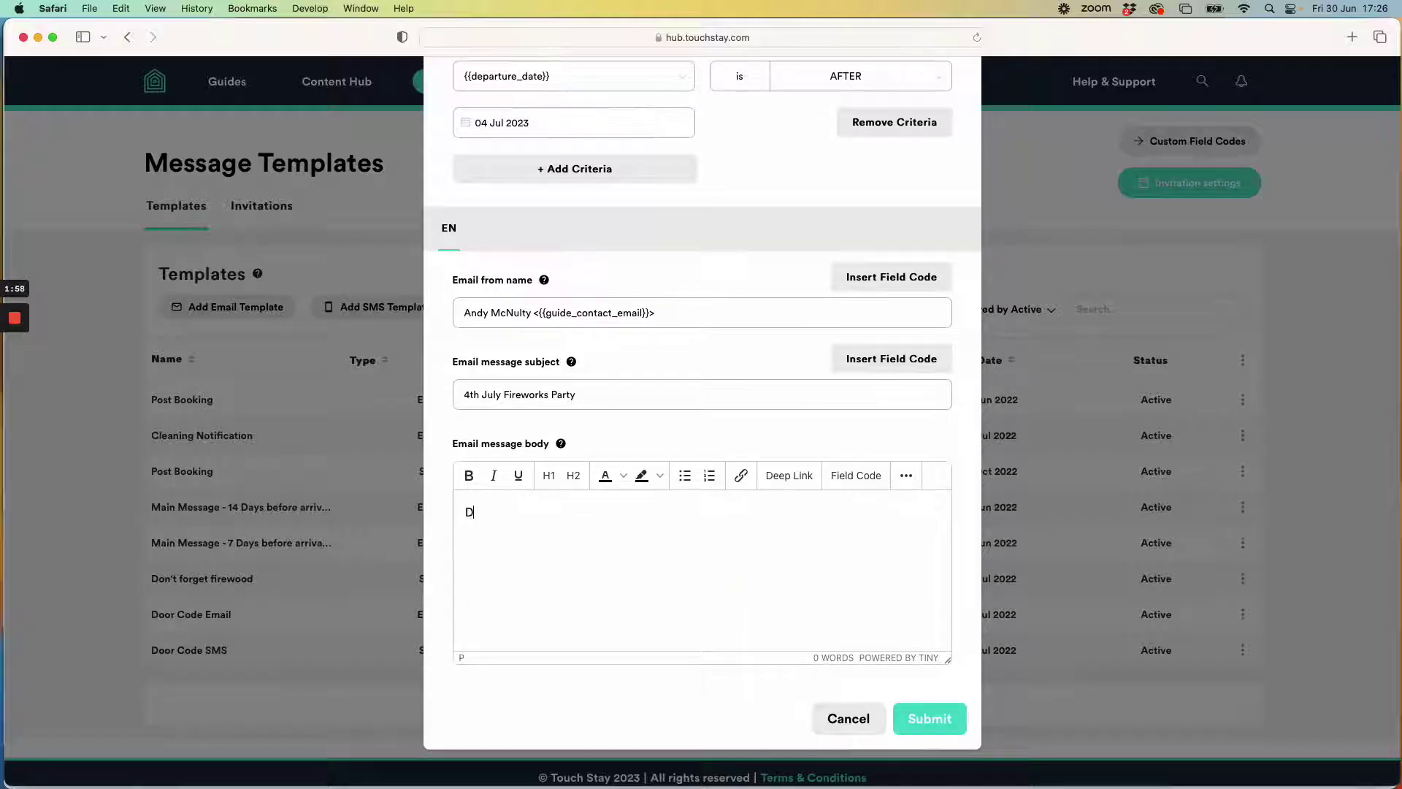
Step: Begin the body with 'Dear {{guest_first_name}}' followed by a line of placeholder text
{"action": "type", "text": "ear"}
{"action": "left_click", "coordinate": [856, 475]}
{"action": "left_click", "coordinate": [787, 249]}
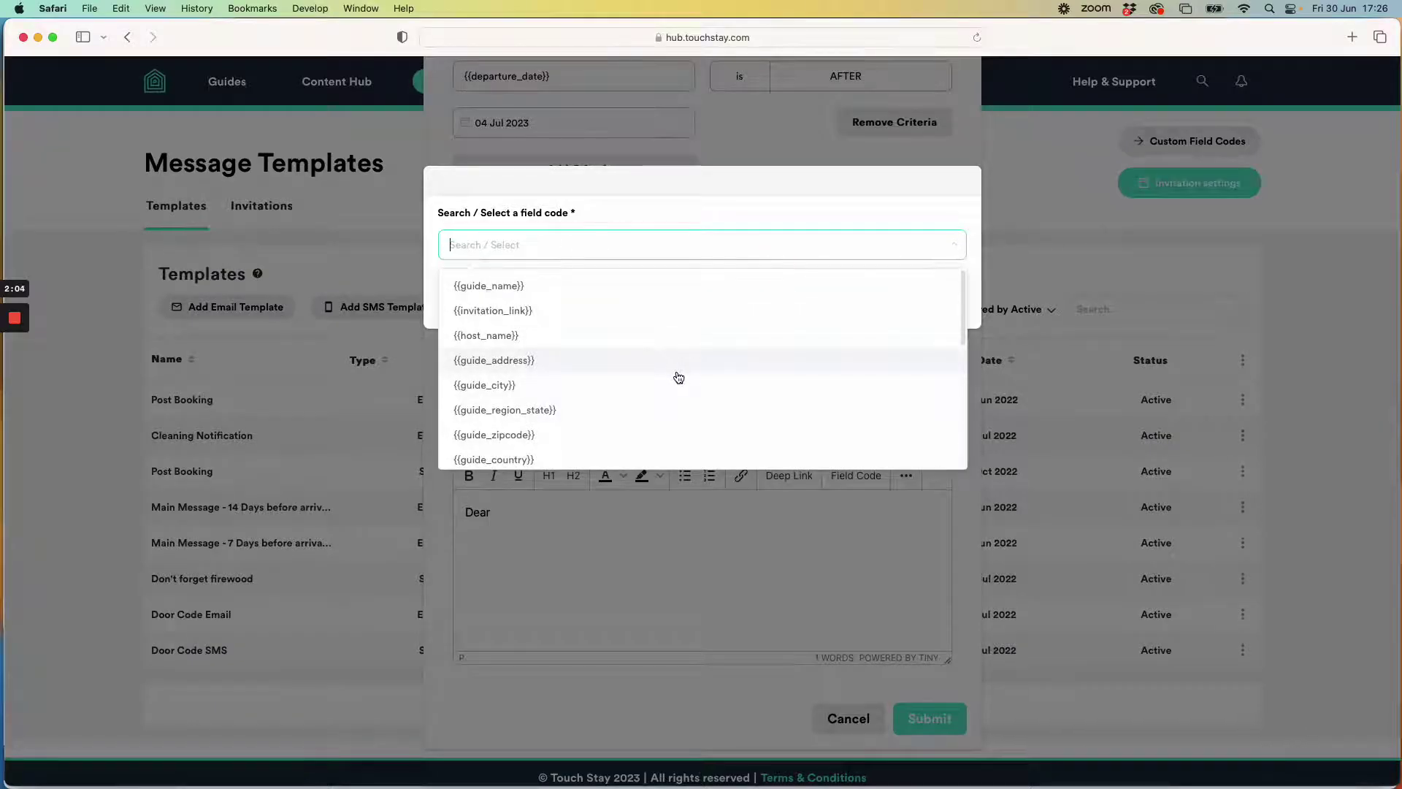
{"action": "scroll", "coordinate": [655, 377], "scroll_direction": "down", "scroll_amount": 5}
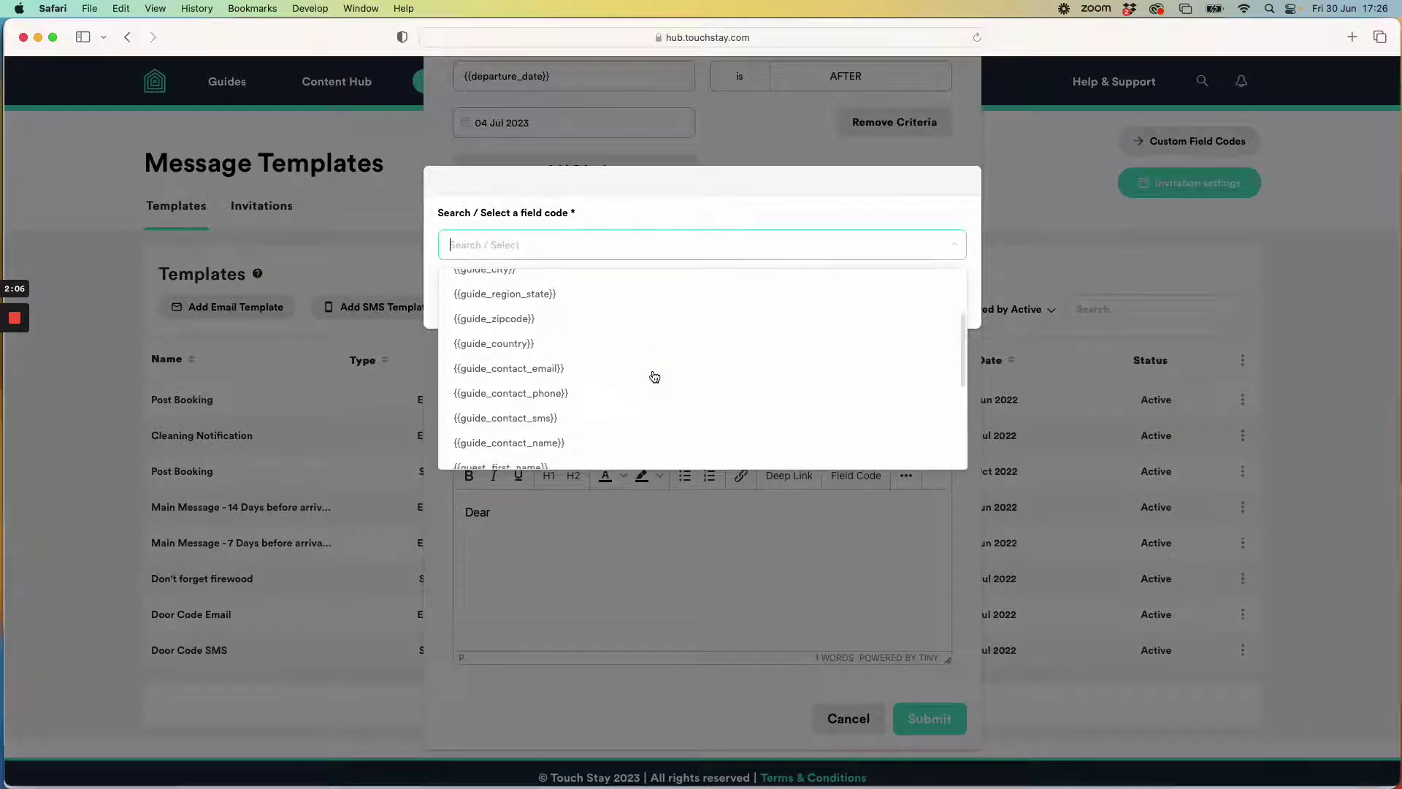
{"action": "scroll", "coordinate": [655, 377], "scroll_direction": "down", "scroll_amount": 5}
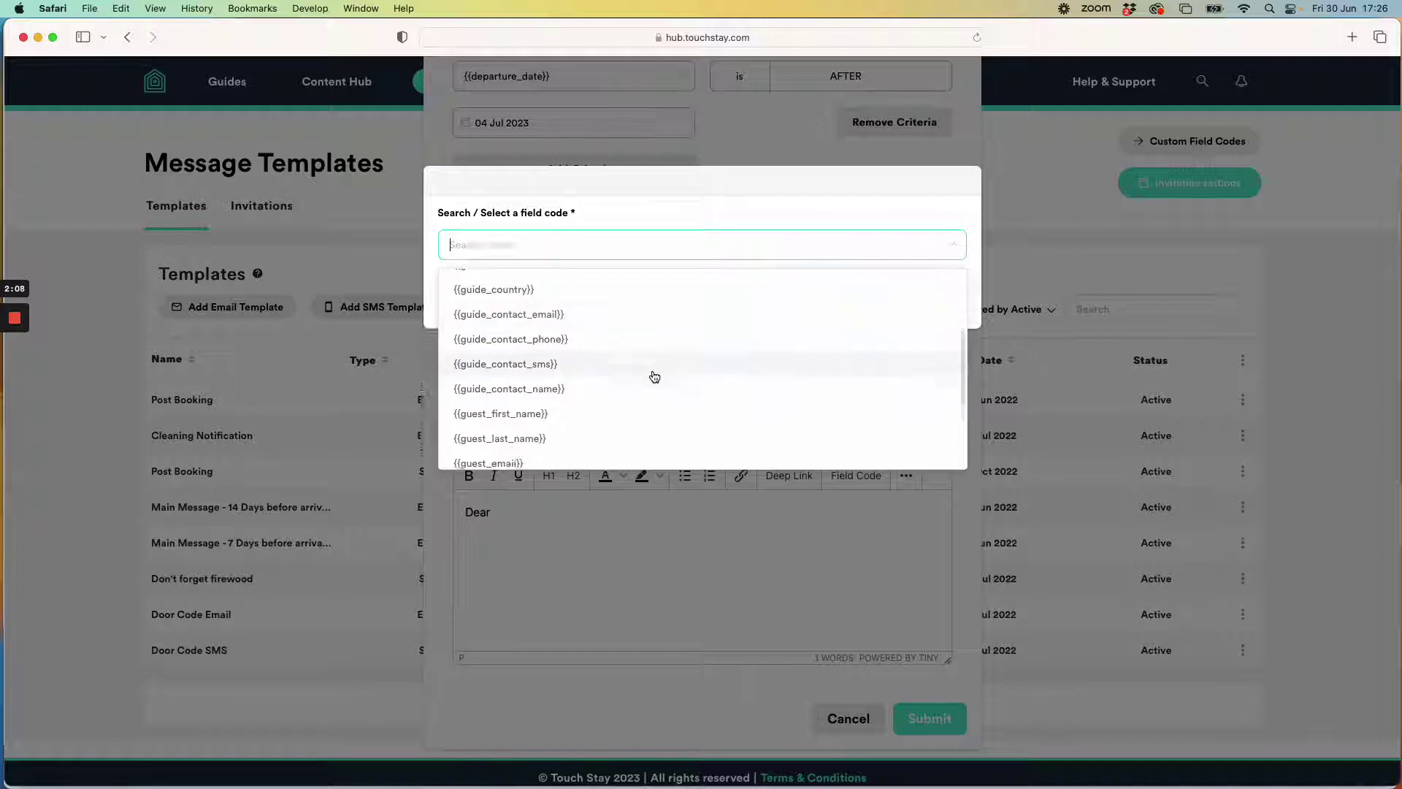
{"action": "left_click", "coordinate": [618, 304]}
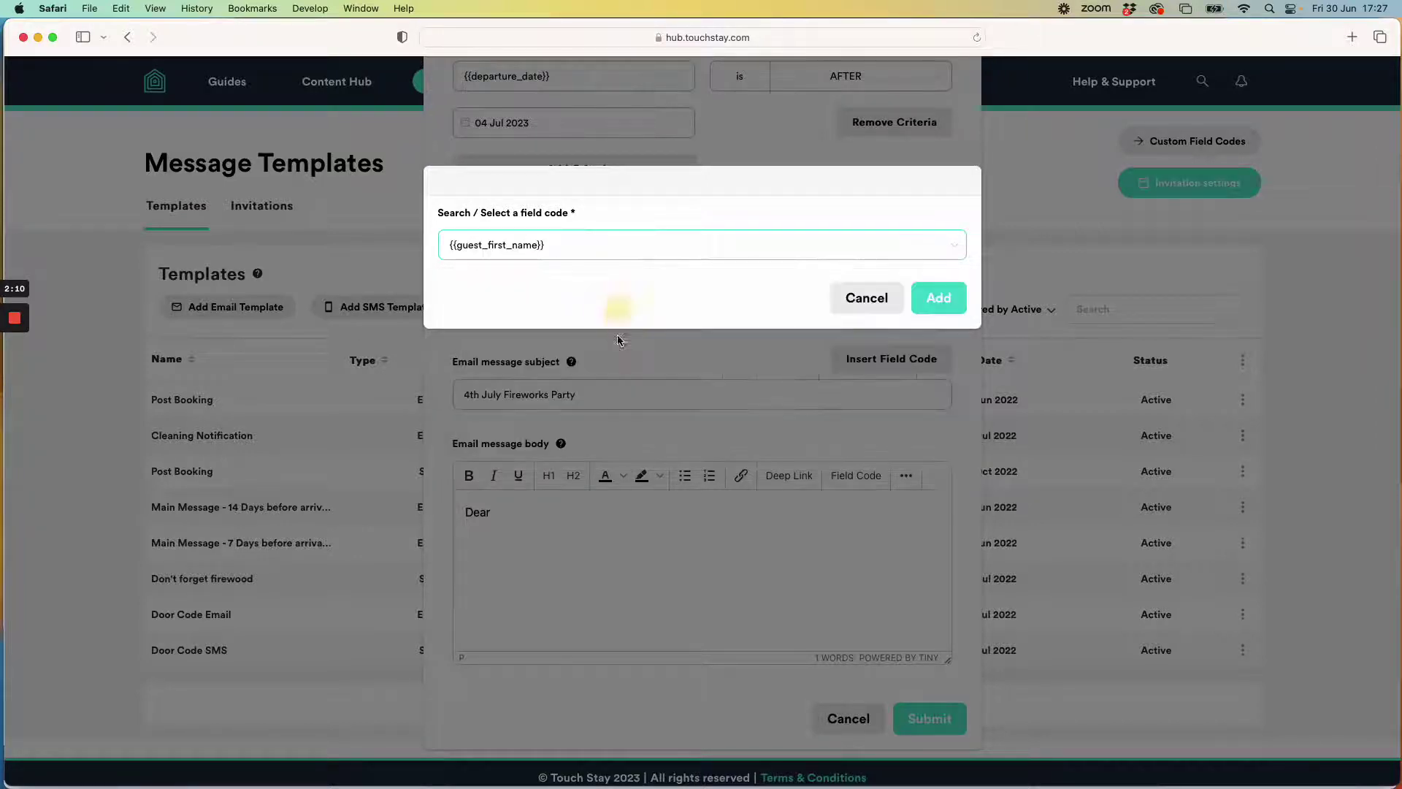
{"action": "left_click", "coordinate": [927, 297]}
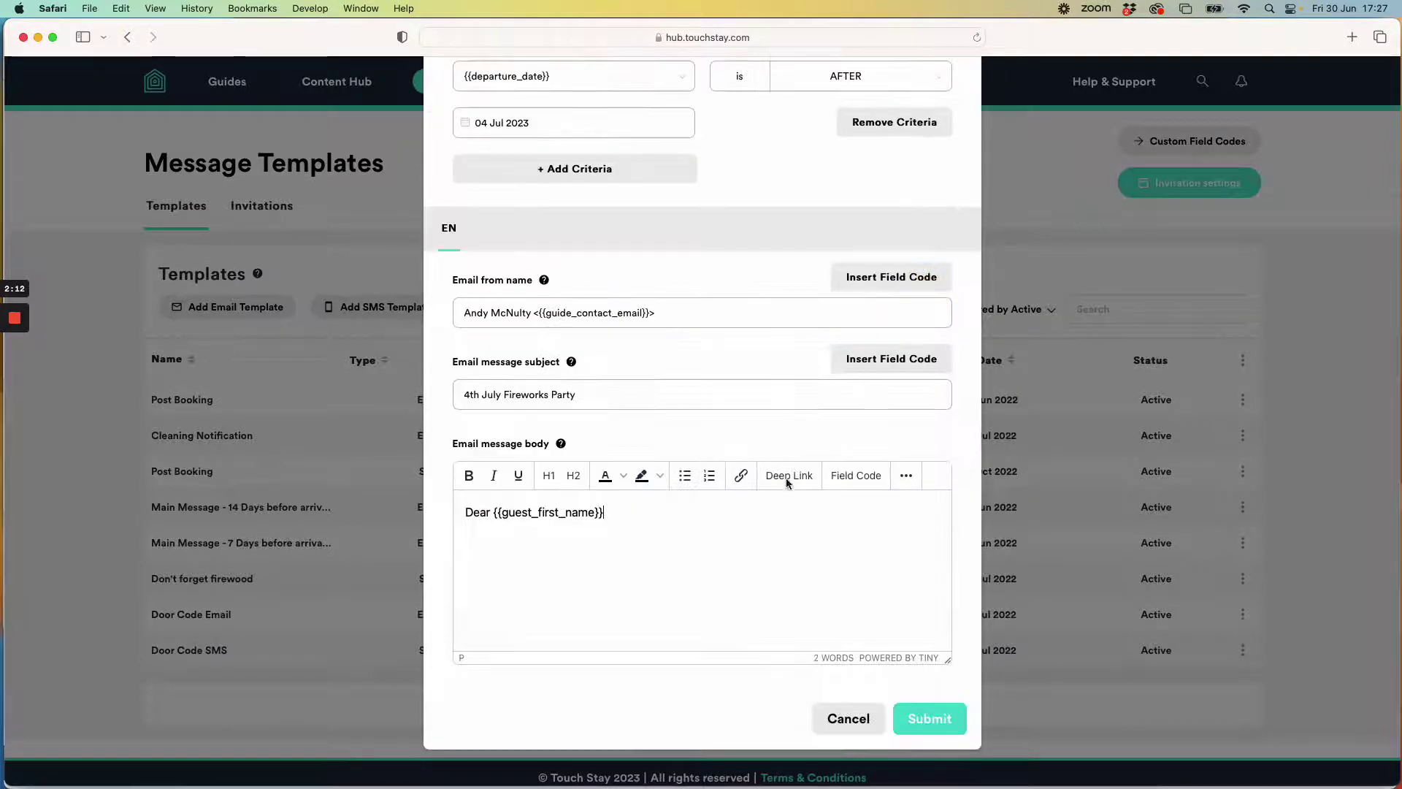
{"action": "left_click", "coordinate": [709, 590]}
{"action": "type", "text": "sdlgalkhgklarehglkh"}
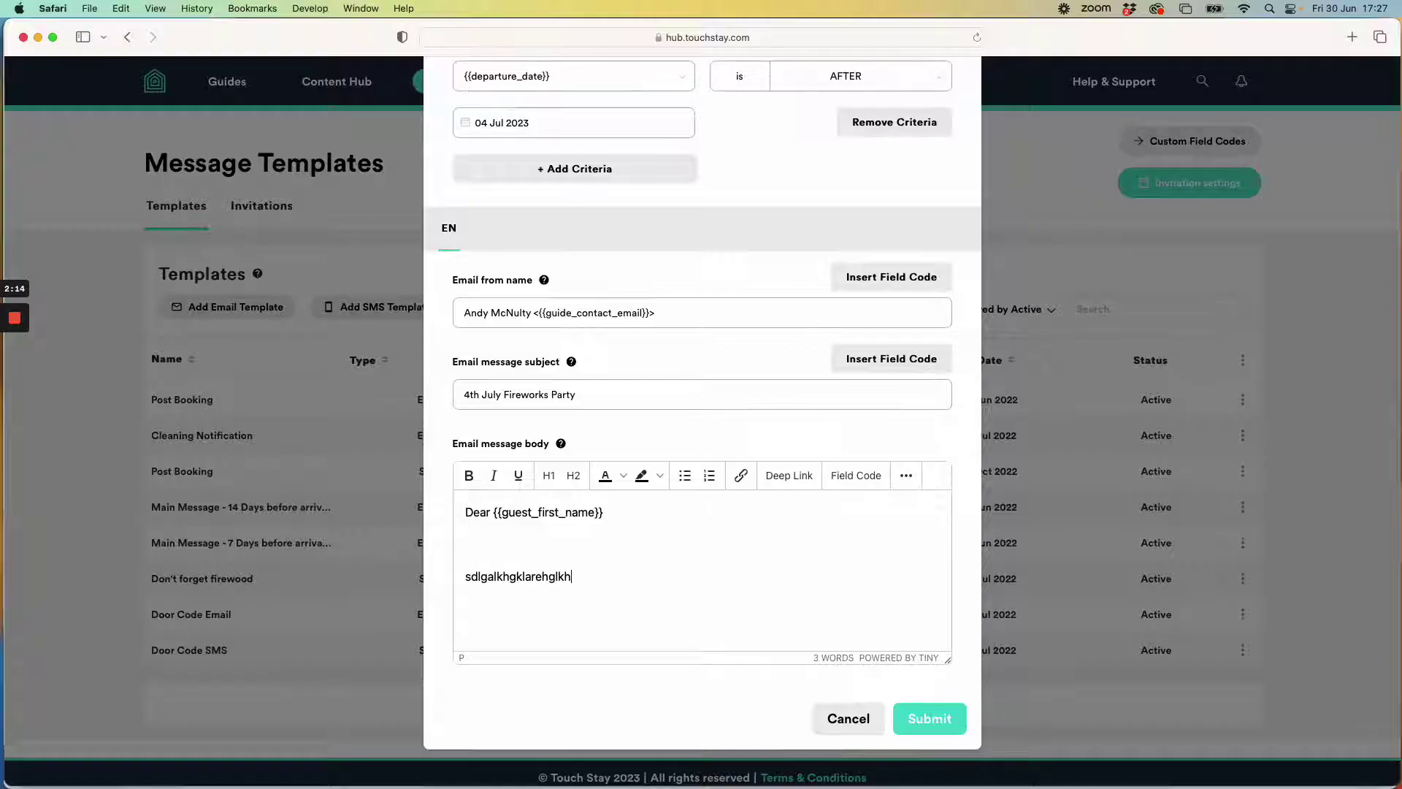
{"action": "left_click", "coordinate": [904, 475]}
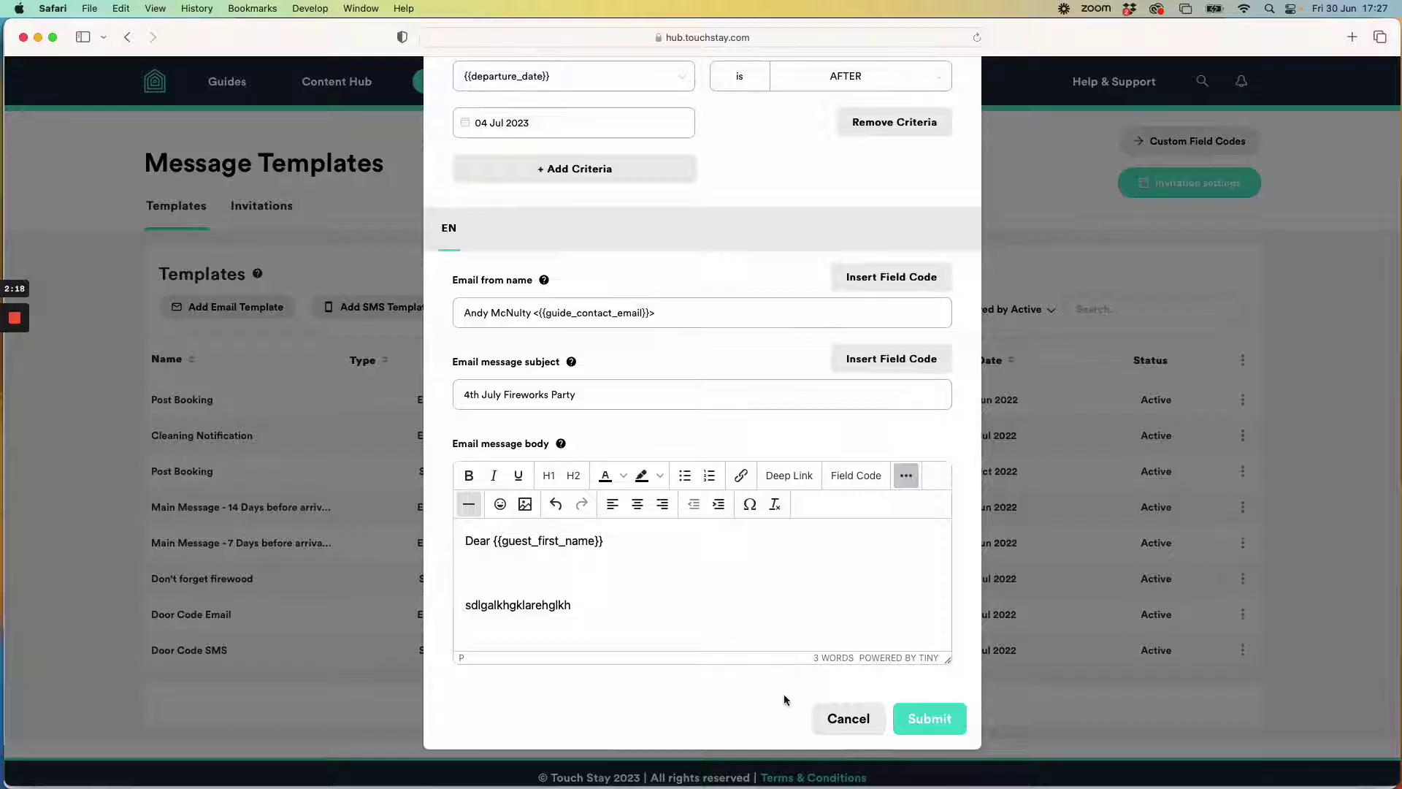
Step: Submit the template, accept the missing invitation link warning, and apply it to New & Current invitations
{"action": "left_click", "coordinate": [923, 713]}
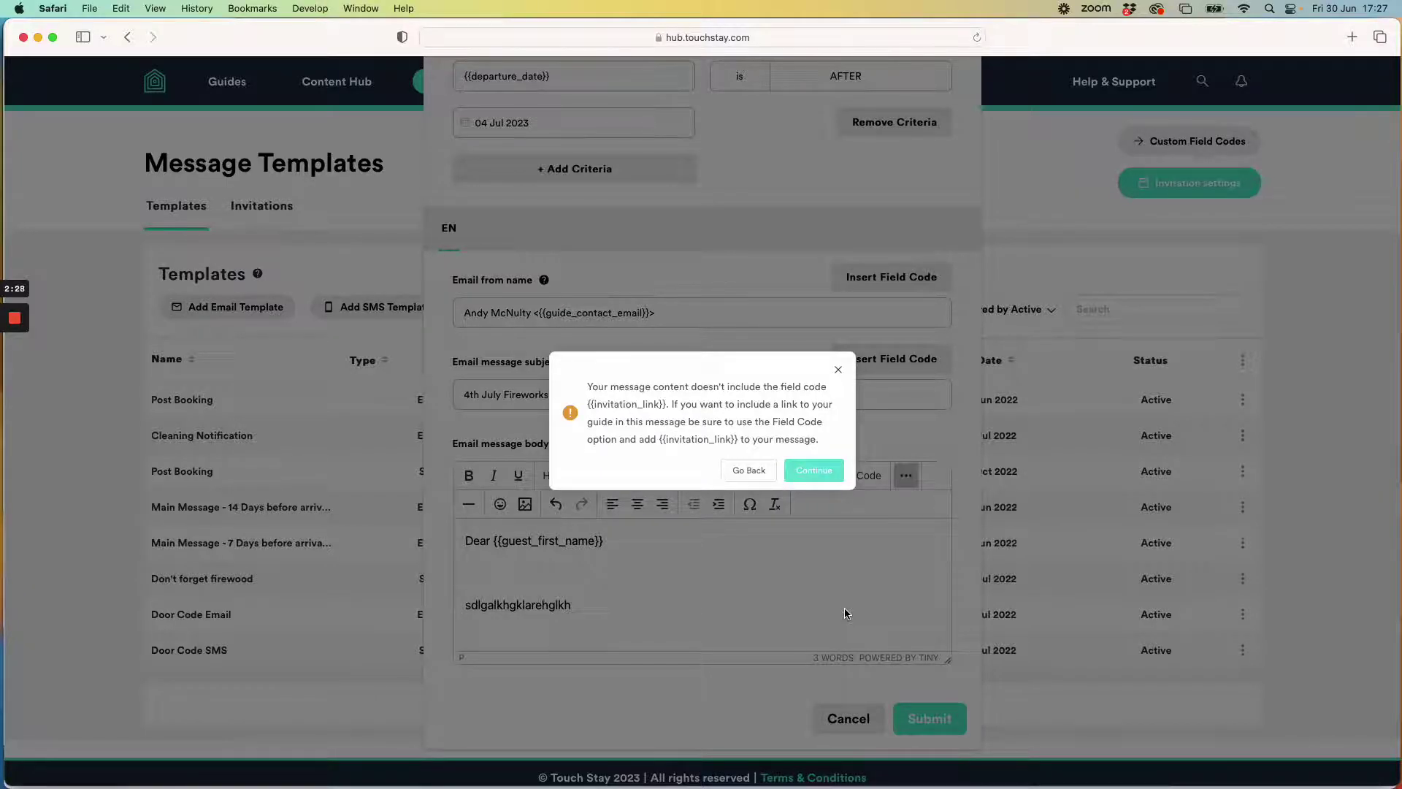
{"action": "left_click", "coordinate": [817, 471]}
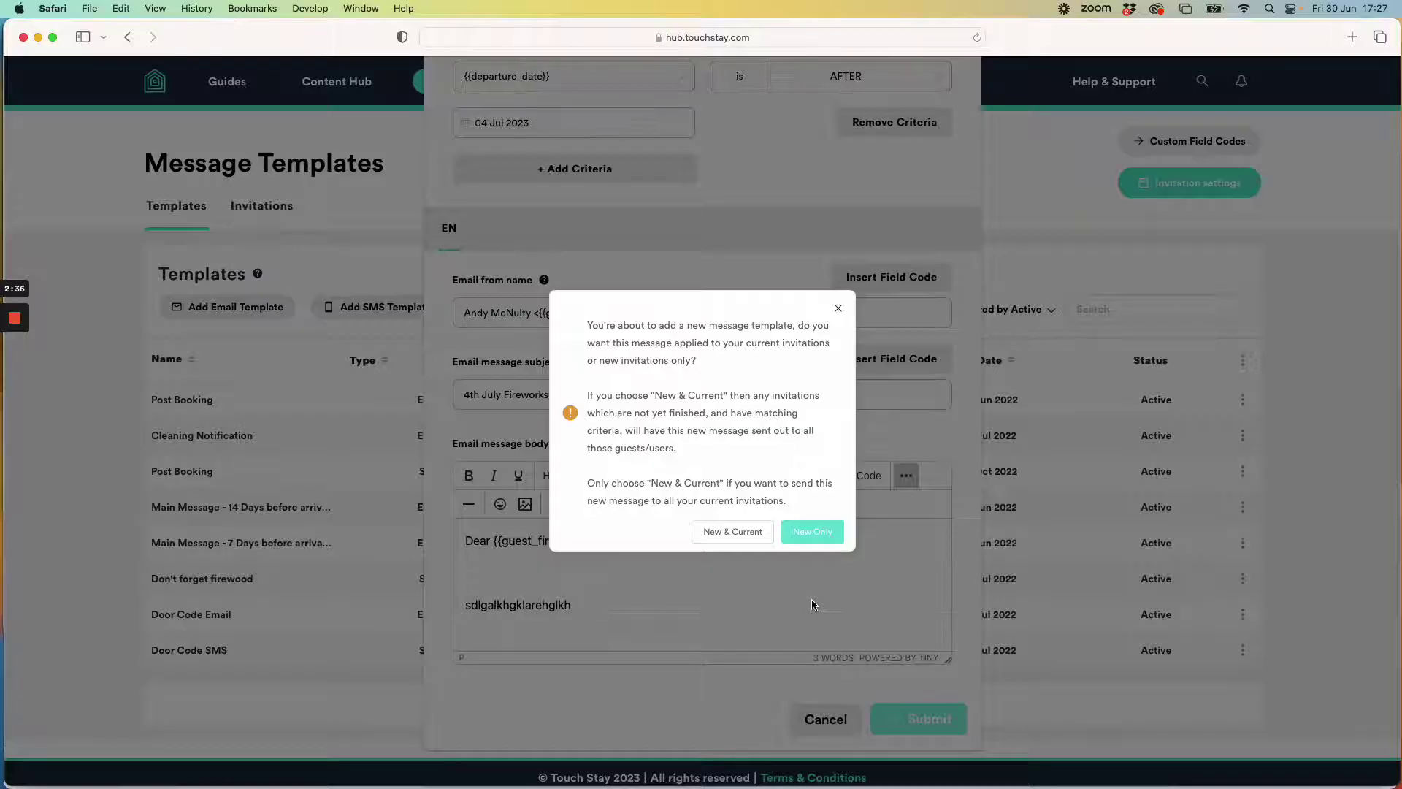
{"action": "left_click", "coordinate": [737, 534]}
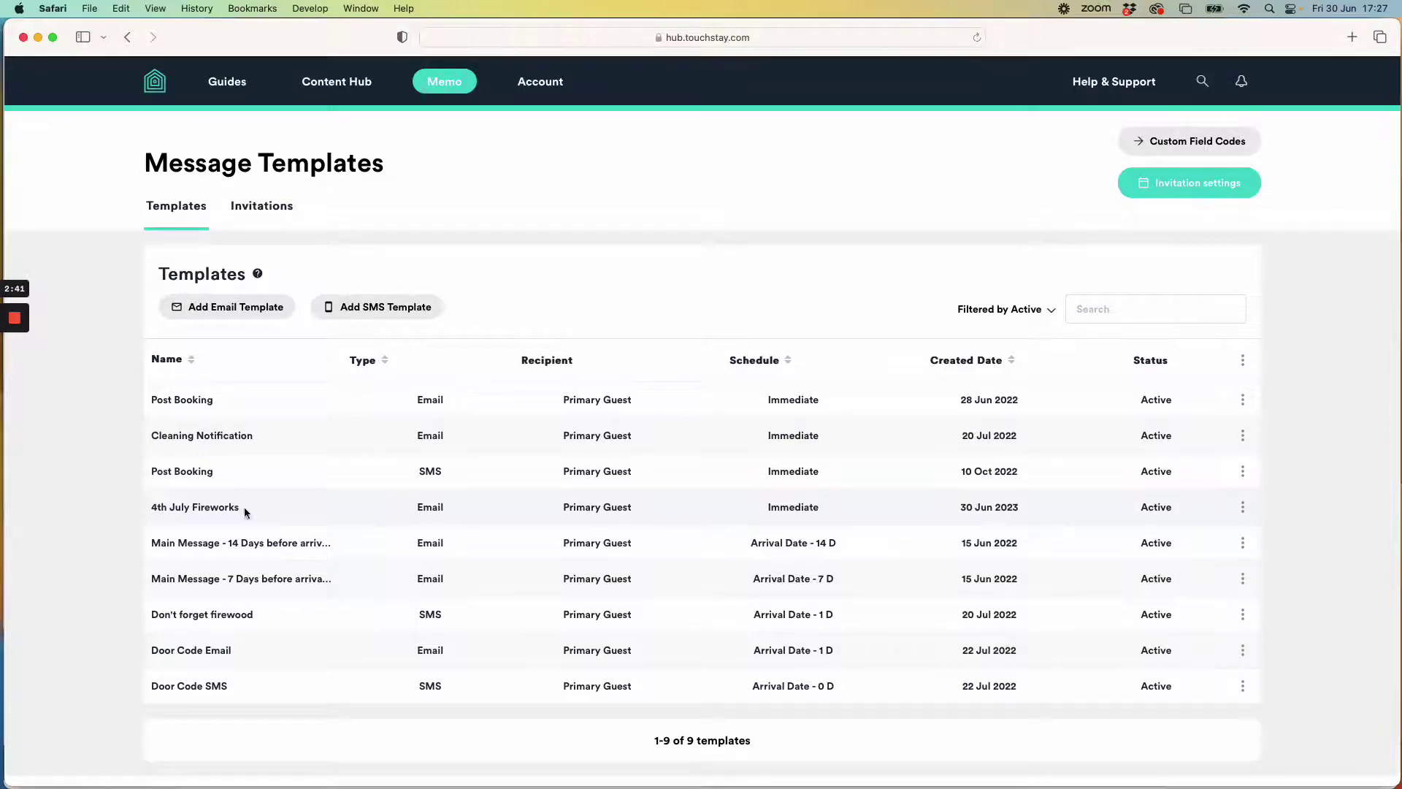
Step: Switch to the Invitations list and scroll through its 21 guest invitations
{"action": "left_click", "coordinate": [264, 211]}
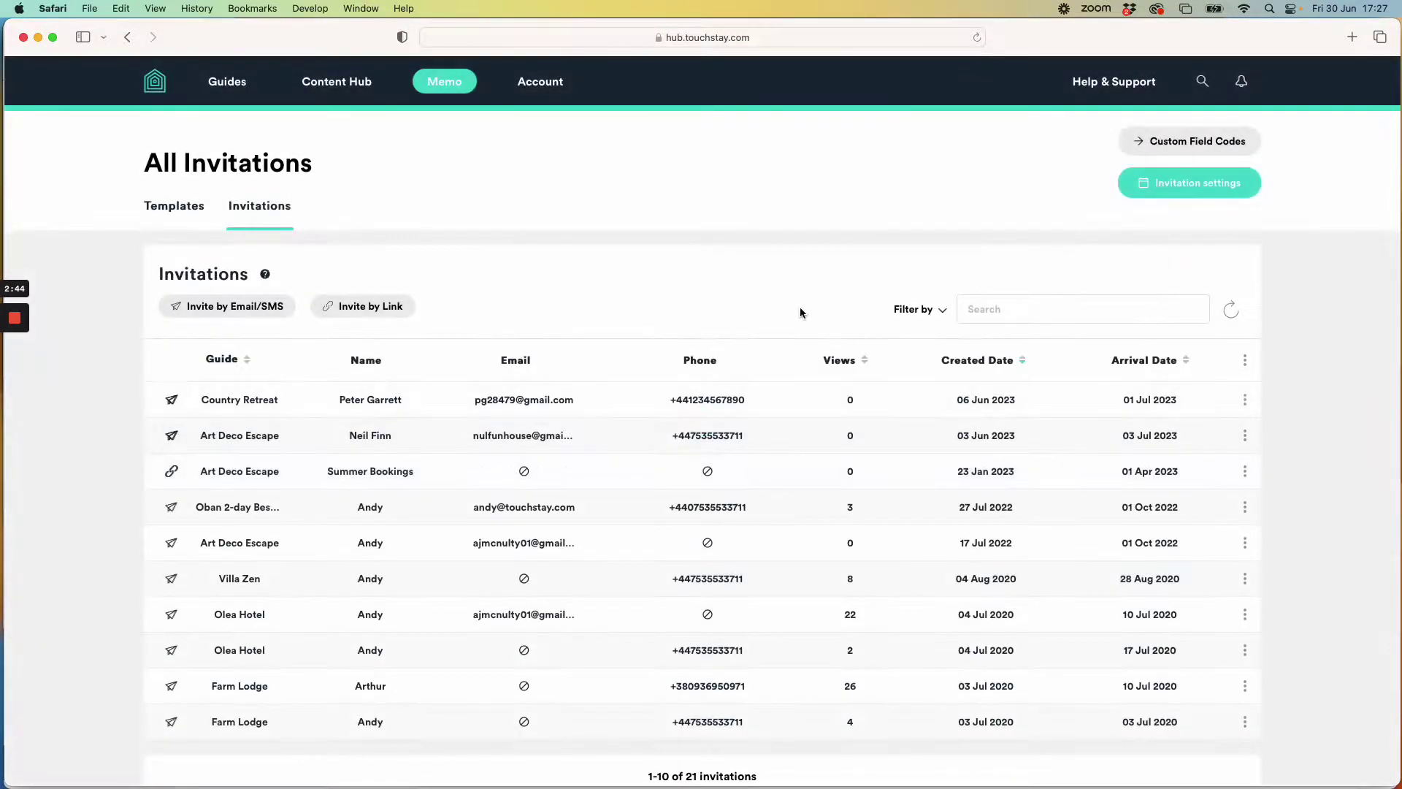
{"action": "scroll", "coordinate": [673, 555], "scroll_direction": "down", "scroll_amount": 3}
{"action": "left_click_drag", "start_coordinate": [759, 661], "coordinate": [642, 657]}
{"action": "left_click", "coordinate": [773, 660]}
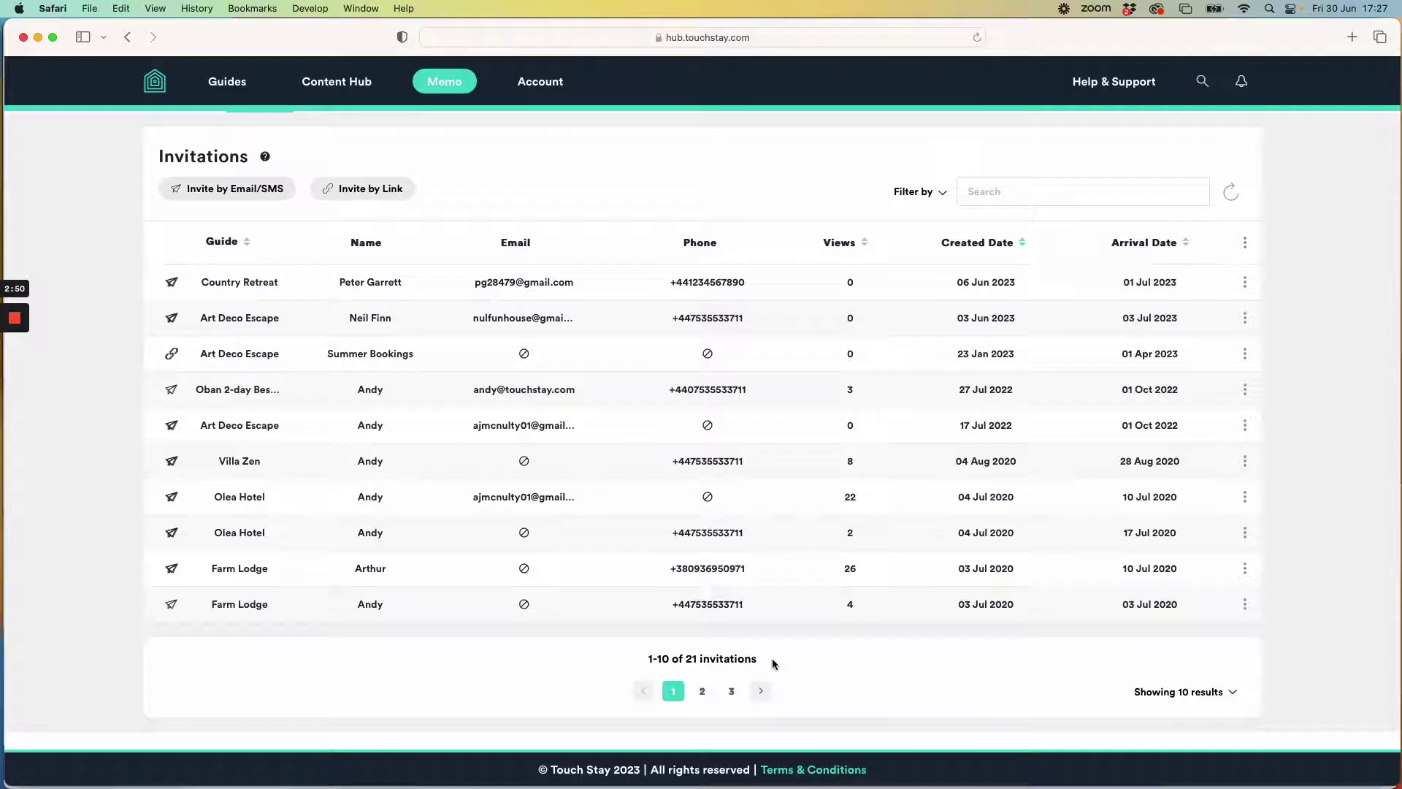
{"action": "scroll", "coordinate": [774, 663], "scroll_direction": "up", "scroll_amount": 1}
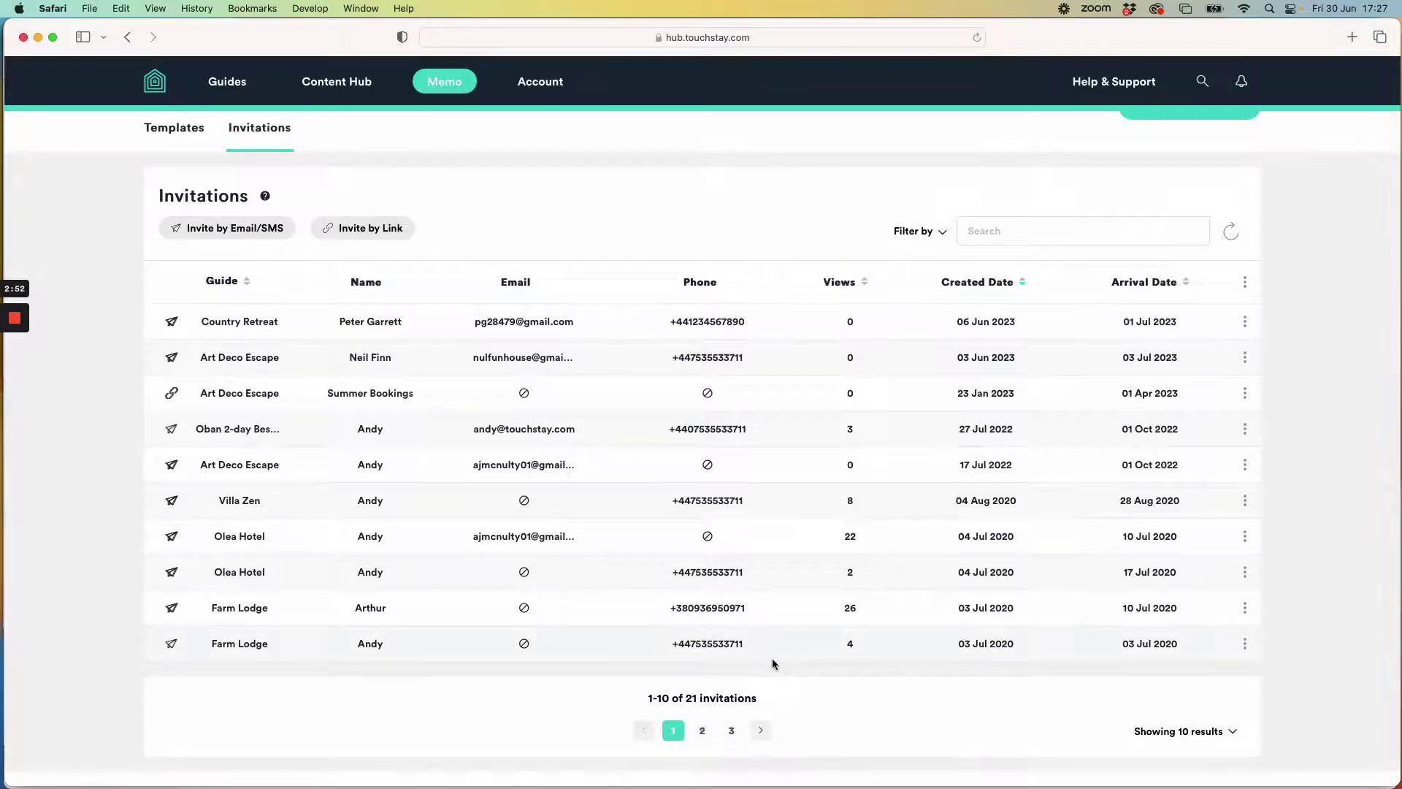
{"action": "scroll", "coordinate": [773, 659], "scroll_direction": "up", "scroll_amount": 1}
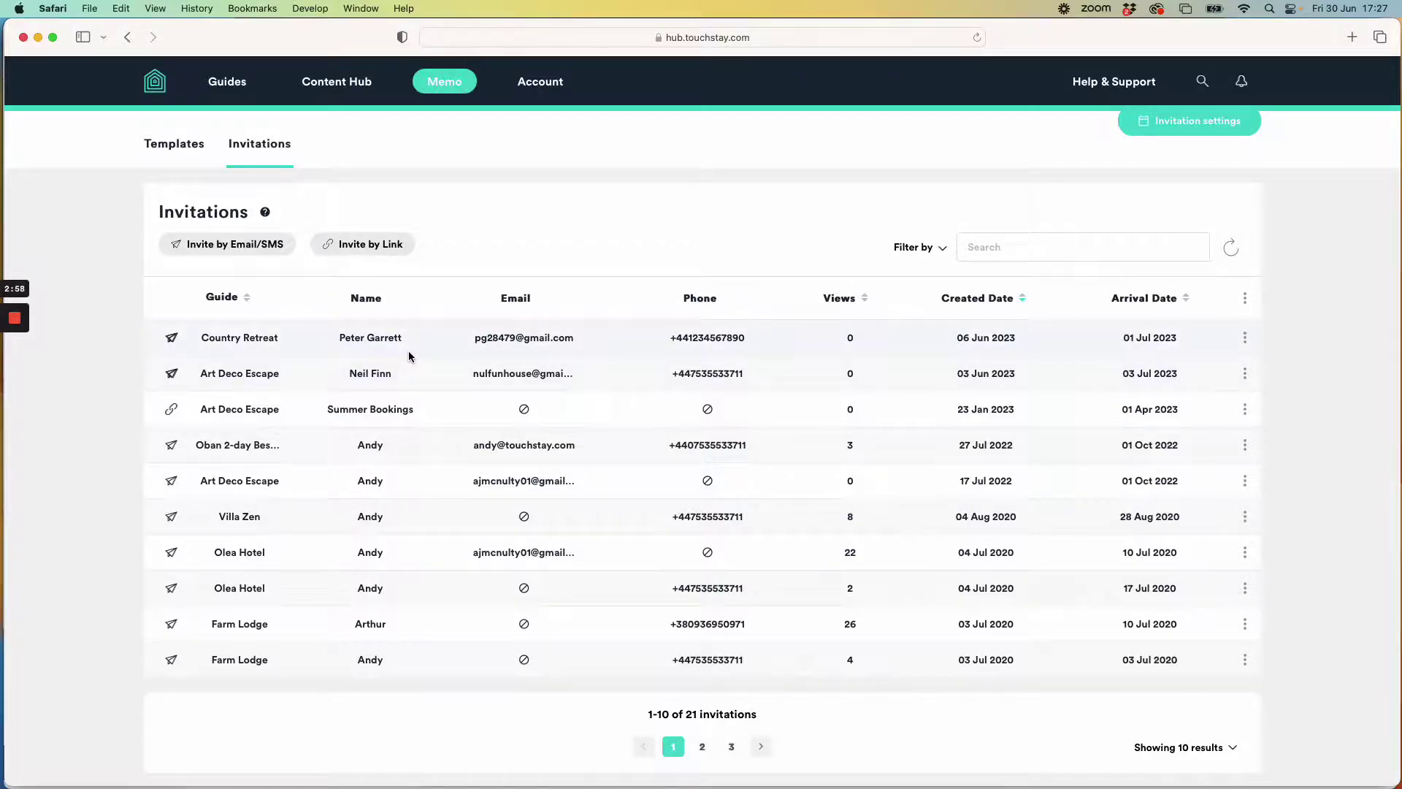
Step: Check the Country Retreat schedule, then open the Art Deco Escape schedule showing 4th July Fireworks Sent
{"action": "left_click", "coordinate": [1244, 337]}
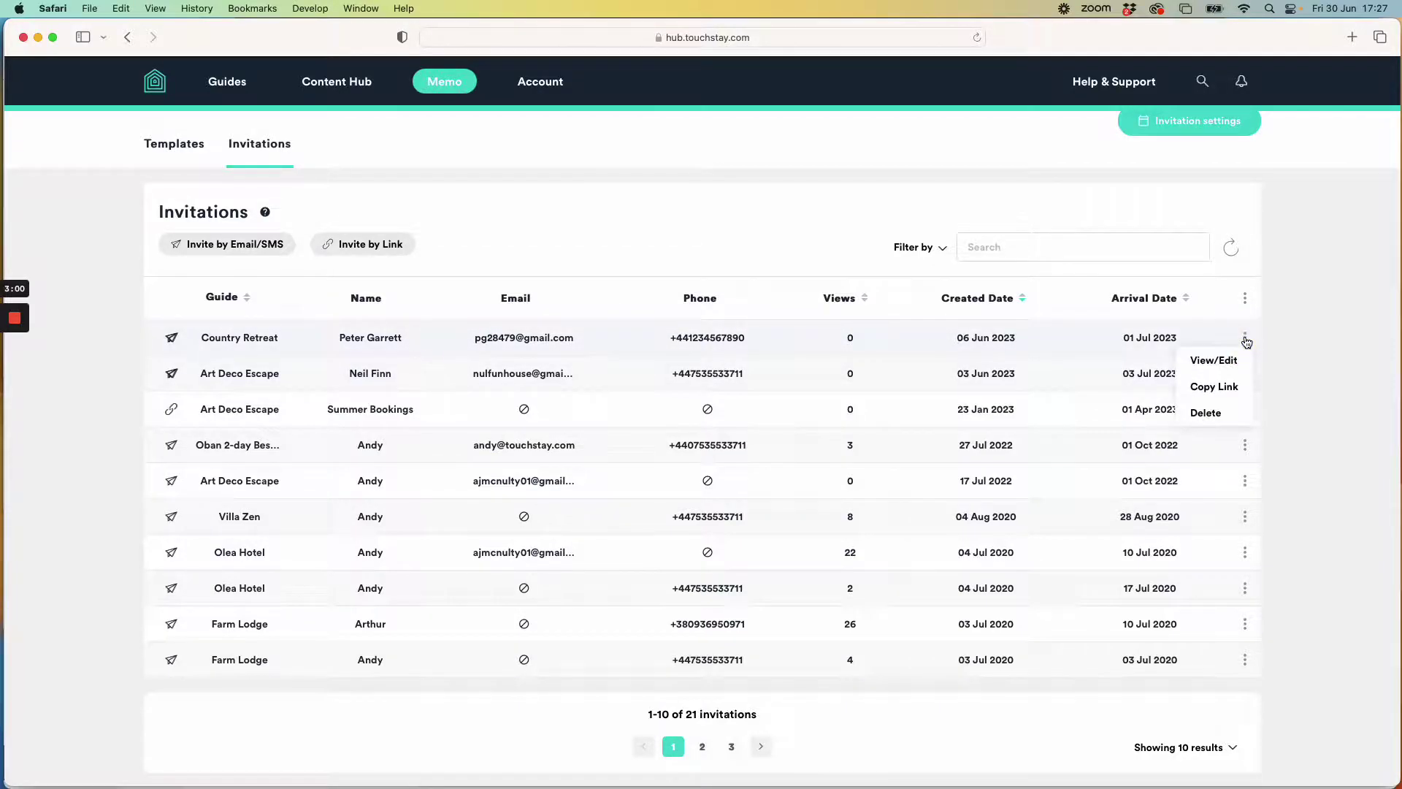
{"action": "left_click", "coordinate": [1227, 363]}
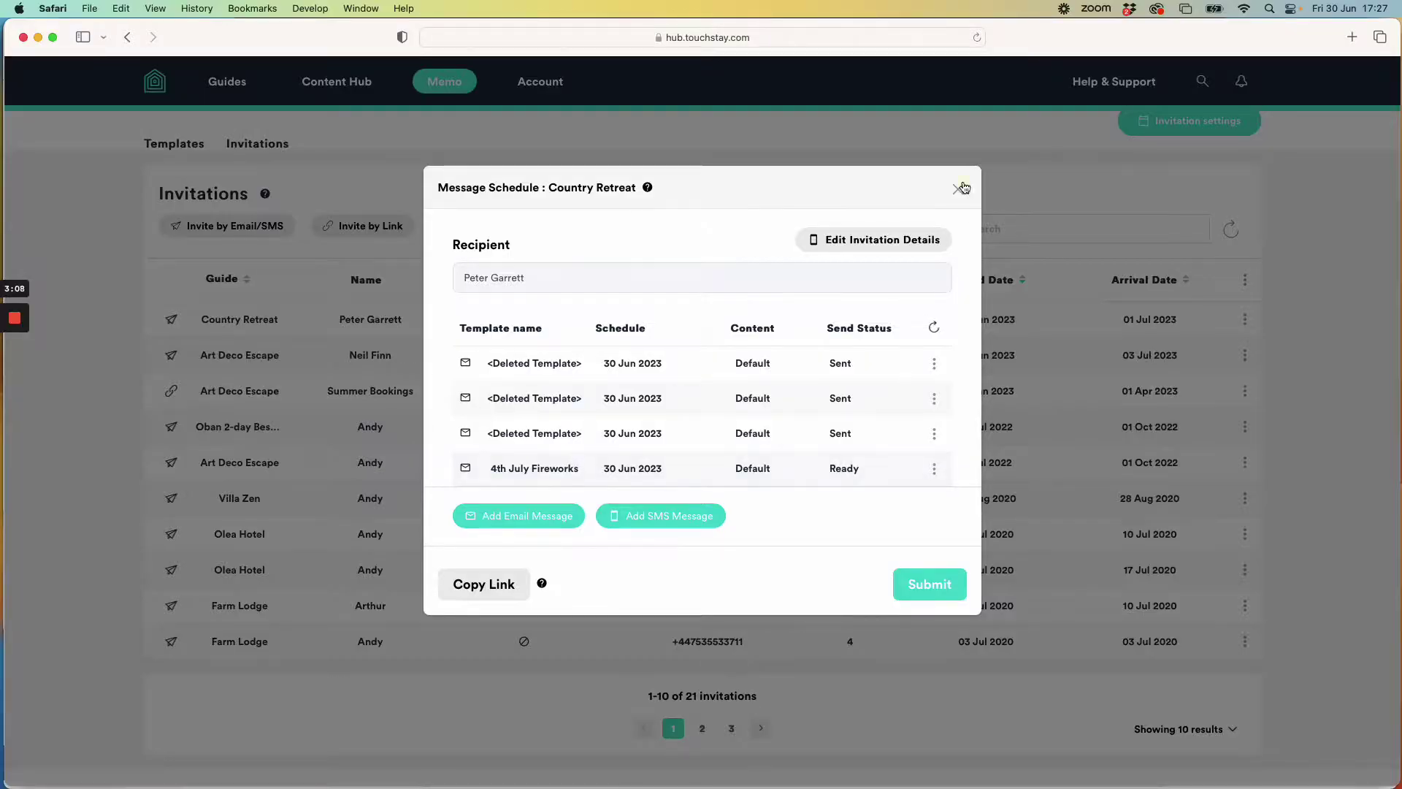
{"action": "left_click", "coordinate": [958, 189]}
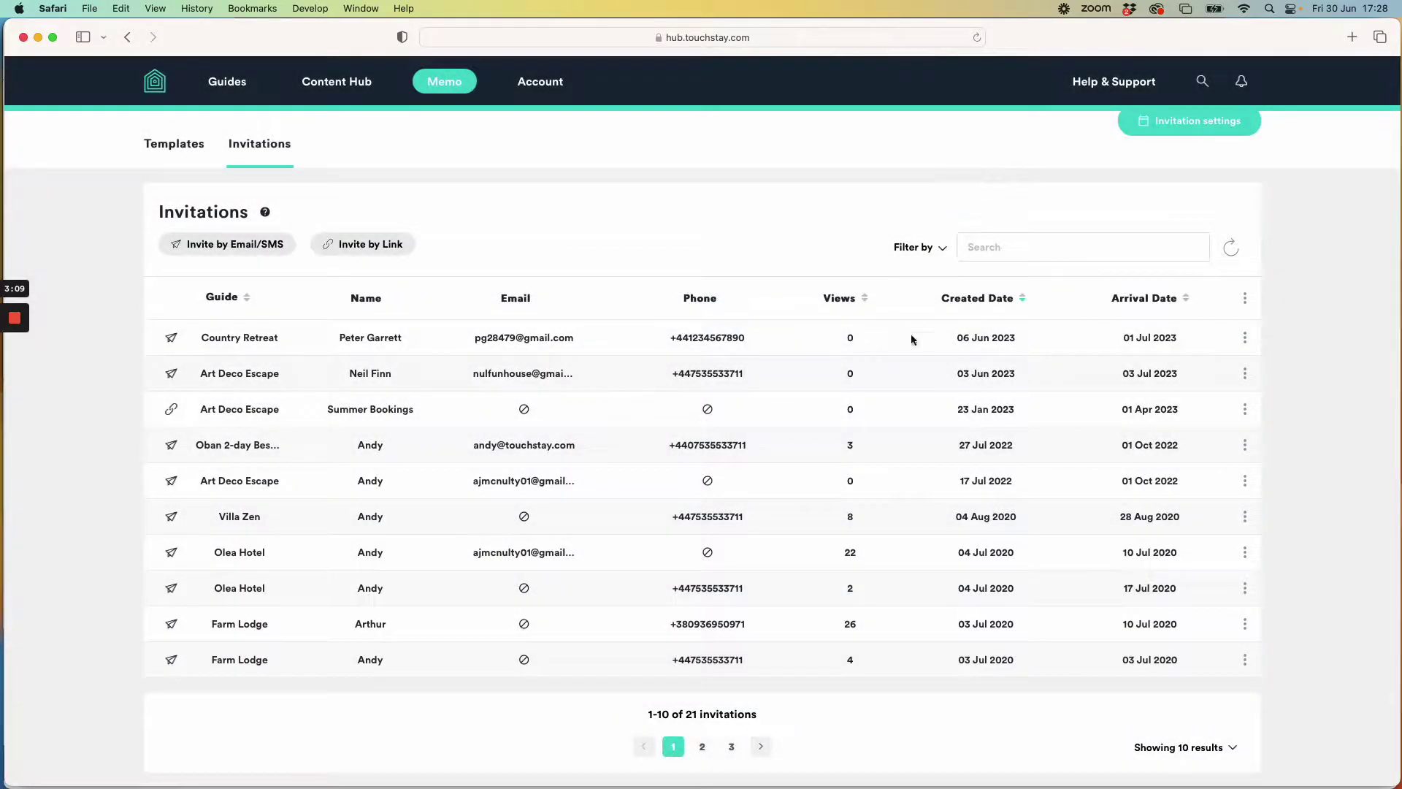
{"action": "left_click", "coordinate": [1245, 374]}
{"action": "left_click", "coordinate": [1229, 394]}
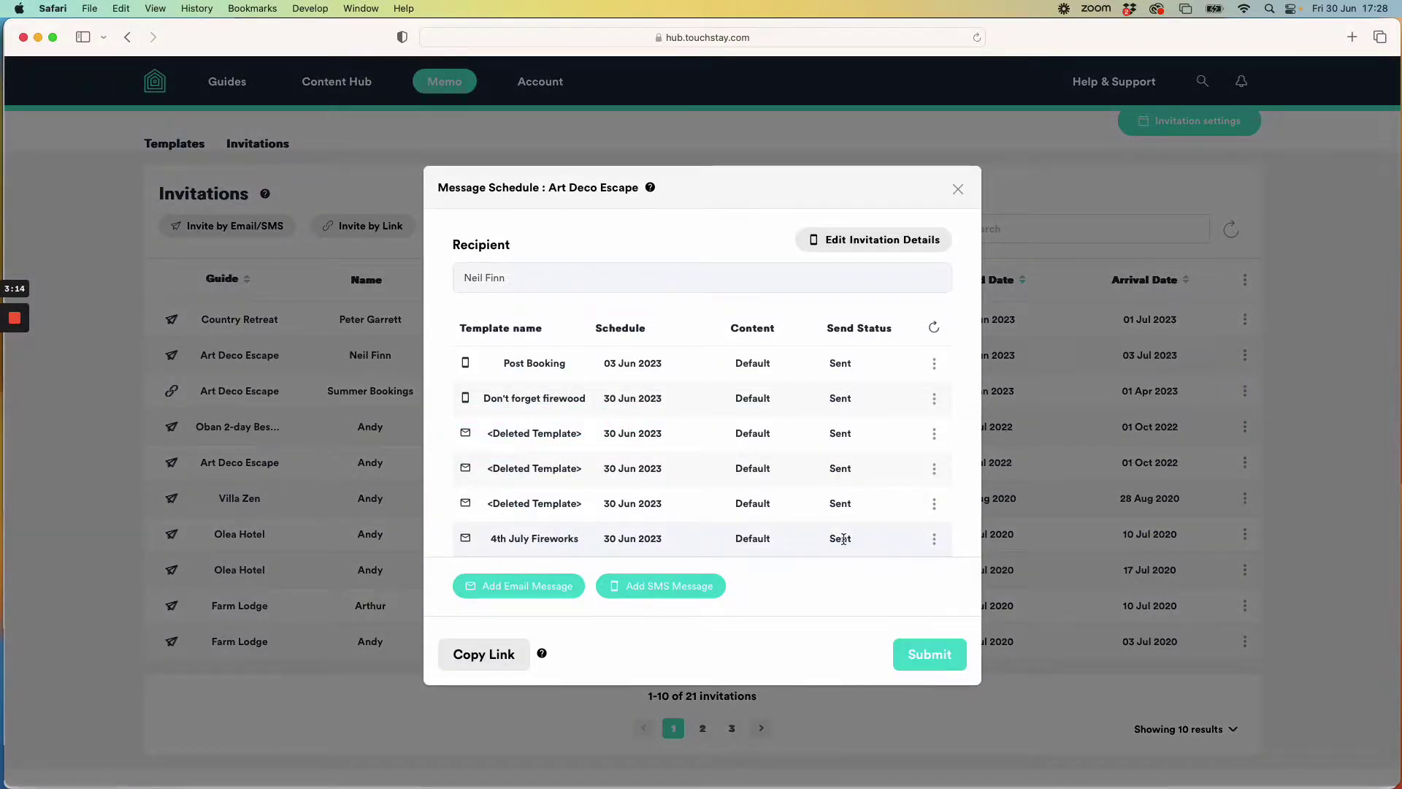
Step: Reload the invitations and confirm Country Retreat's 4th July Fireworks email now shows Sent
{"action": "left_click", "coordinate": [957, 189]}
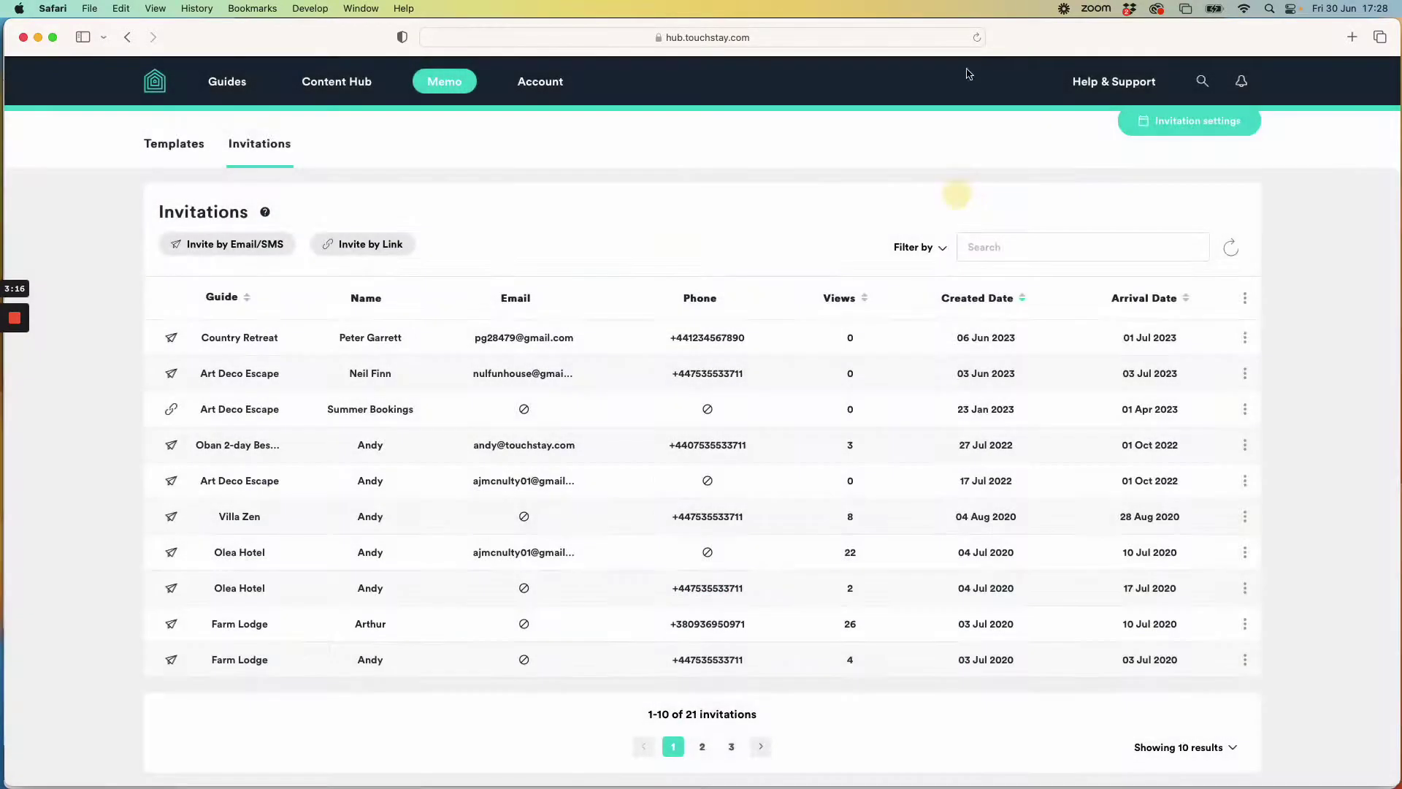
{"action": "left_click", "coordinate": [976, 37]}
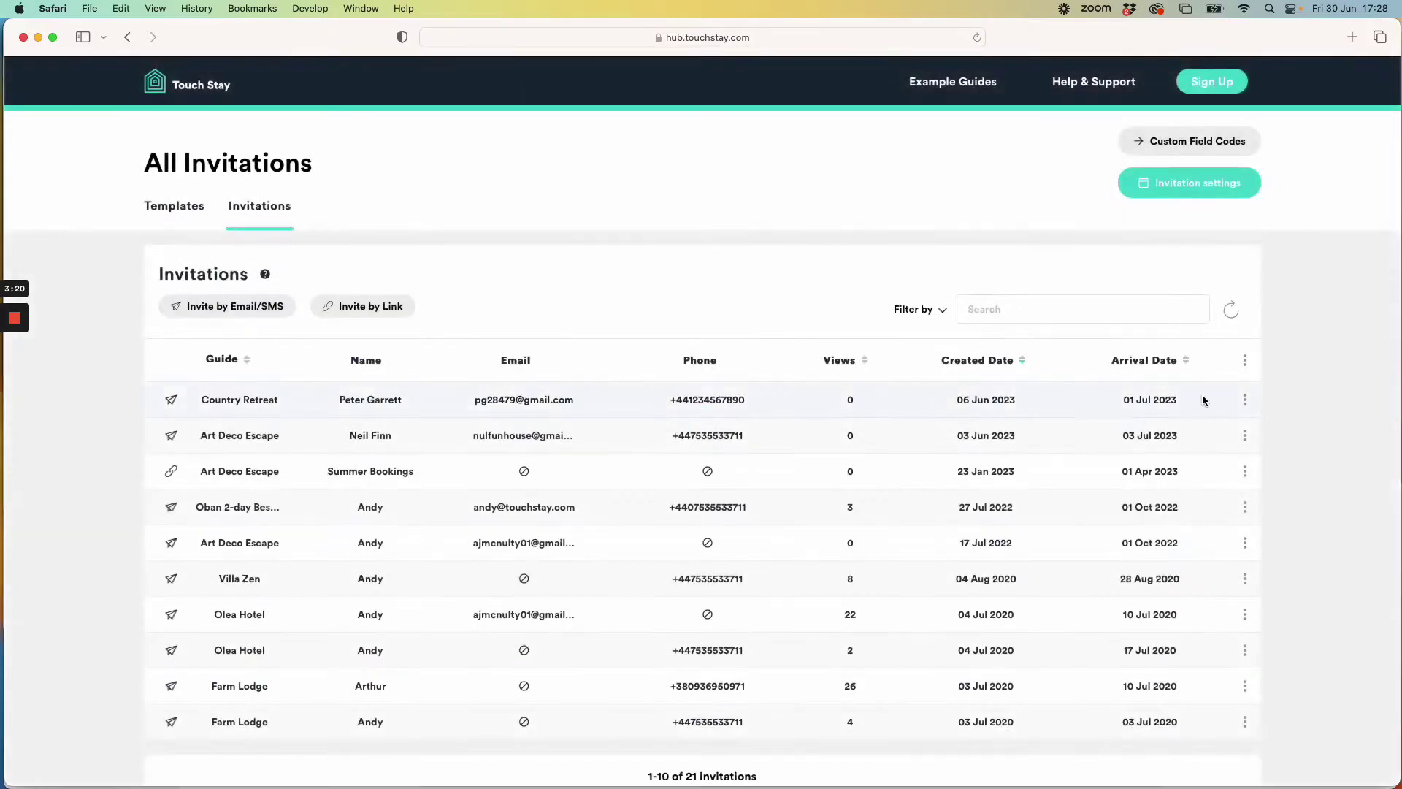
{"action": "left_click", "coordinate": [1245, 399]}
{"action": "left_click", "coordinate": [1230, 420]}
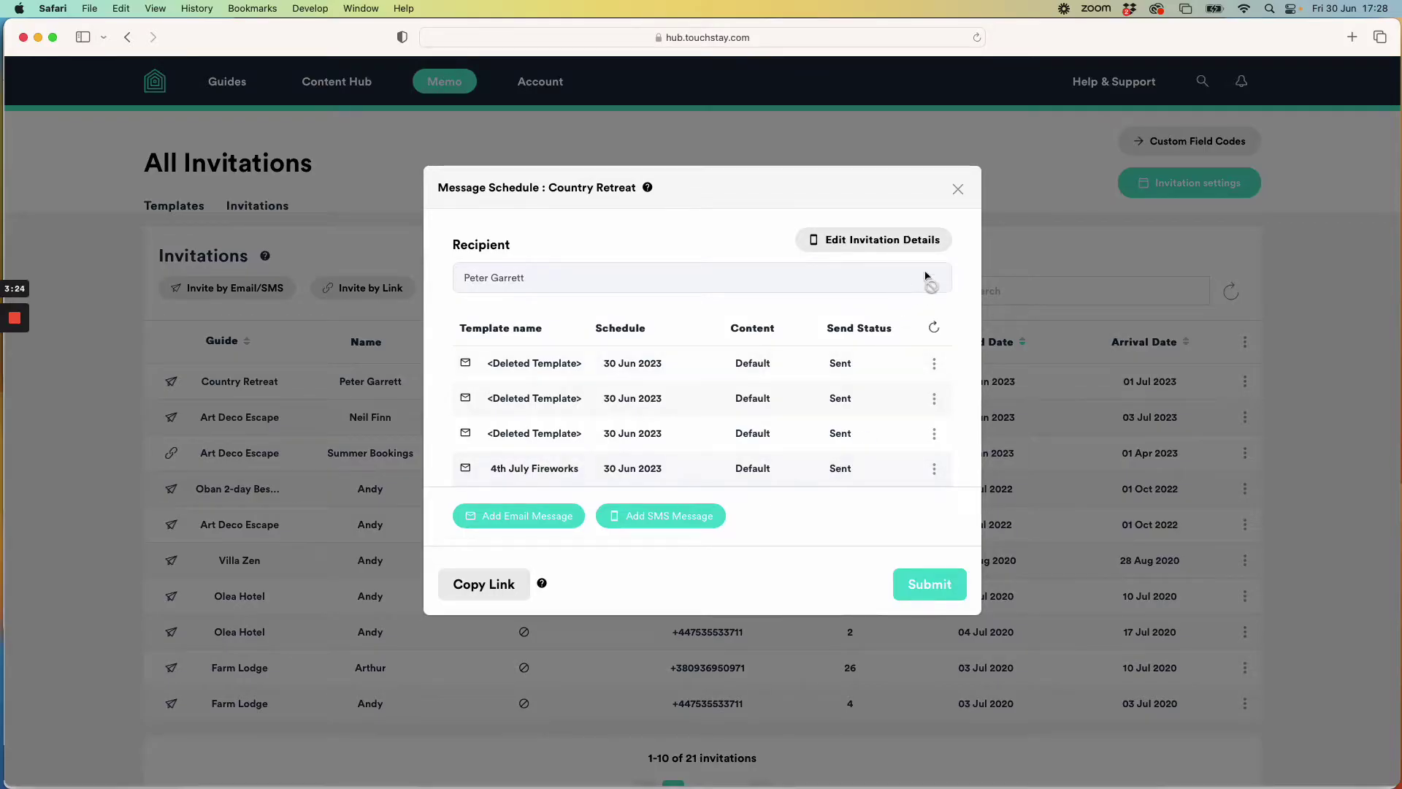
{"action": "left_click", "coordinate": [956, 189]}
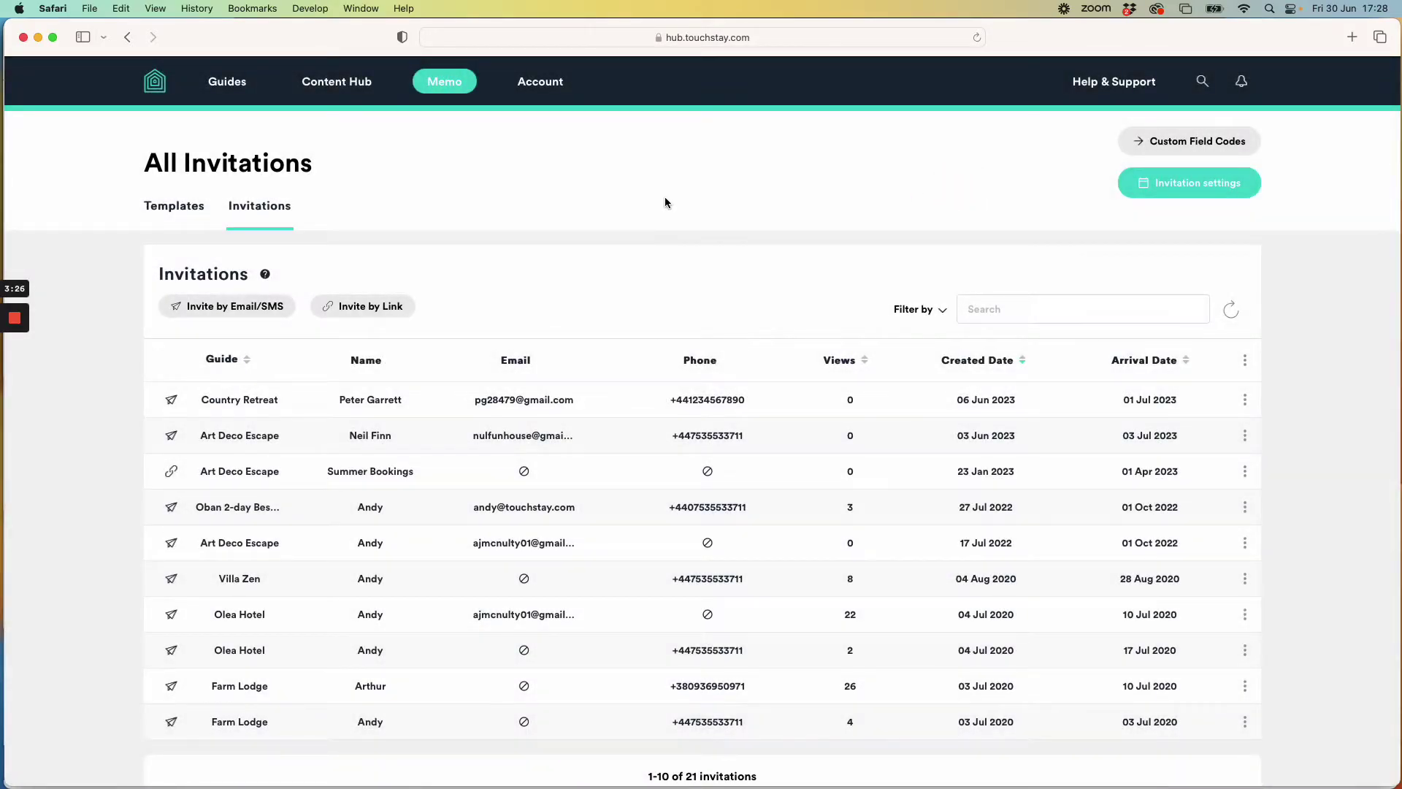